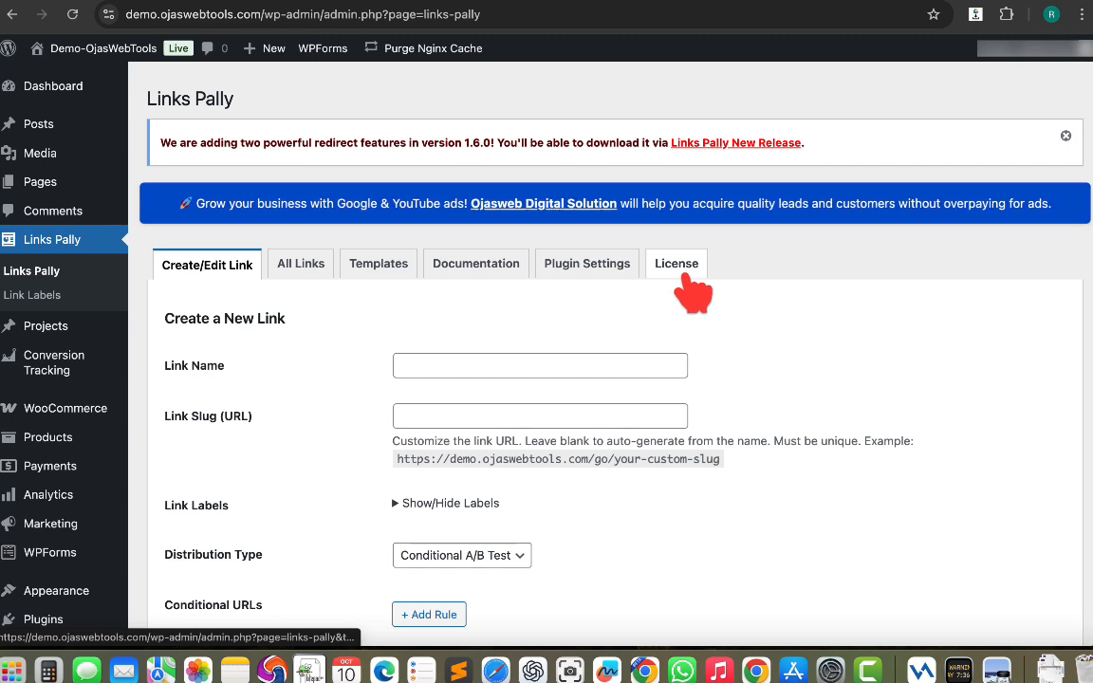
Open the Link Labels page, then return to the Links Pally create-link form.
{"action": "left_click", "coordinate": [31, 295]}
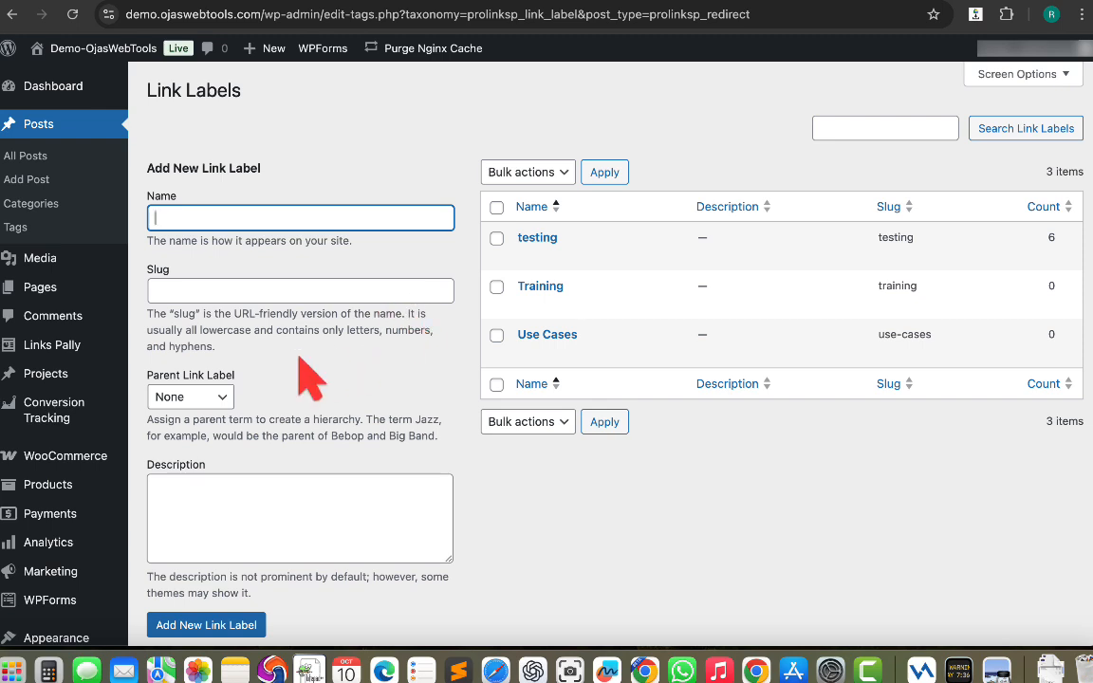
{"action": "left_click", "coordinate": [42, 349]}
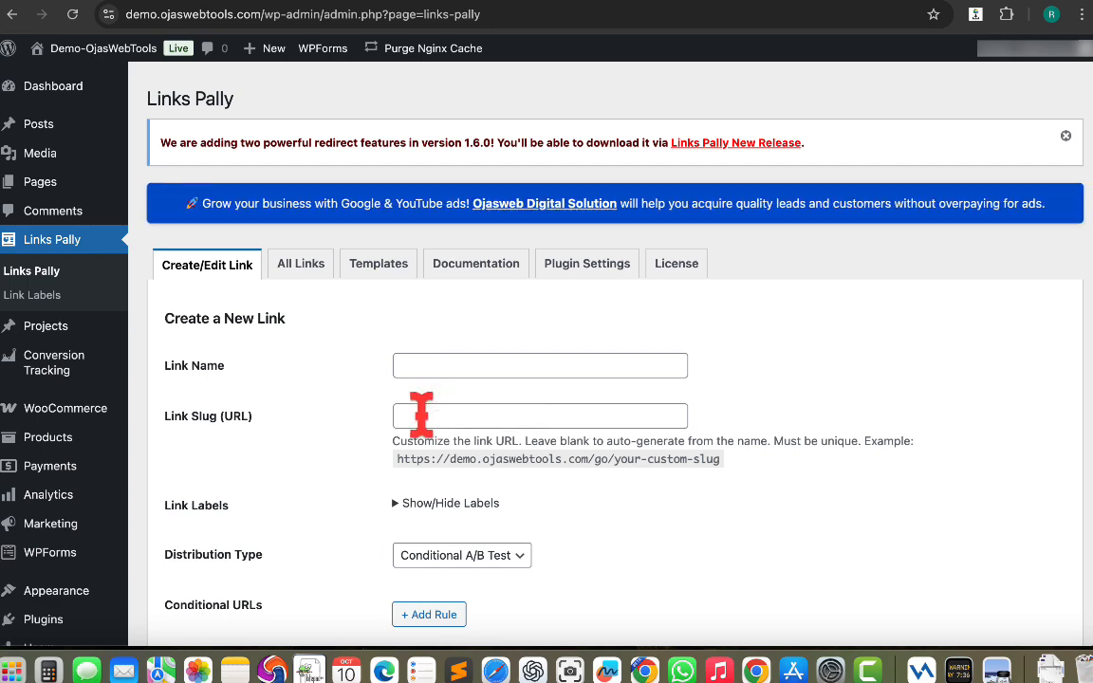
Expand and collapse the list of link labels on the create-link form.
{"action": "scroll", "coordinate": [421, 414], "scroll_direction": "down", "scroll_amount": 3}
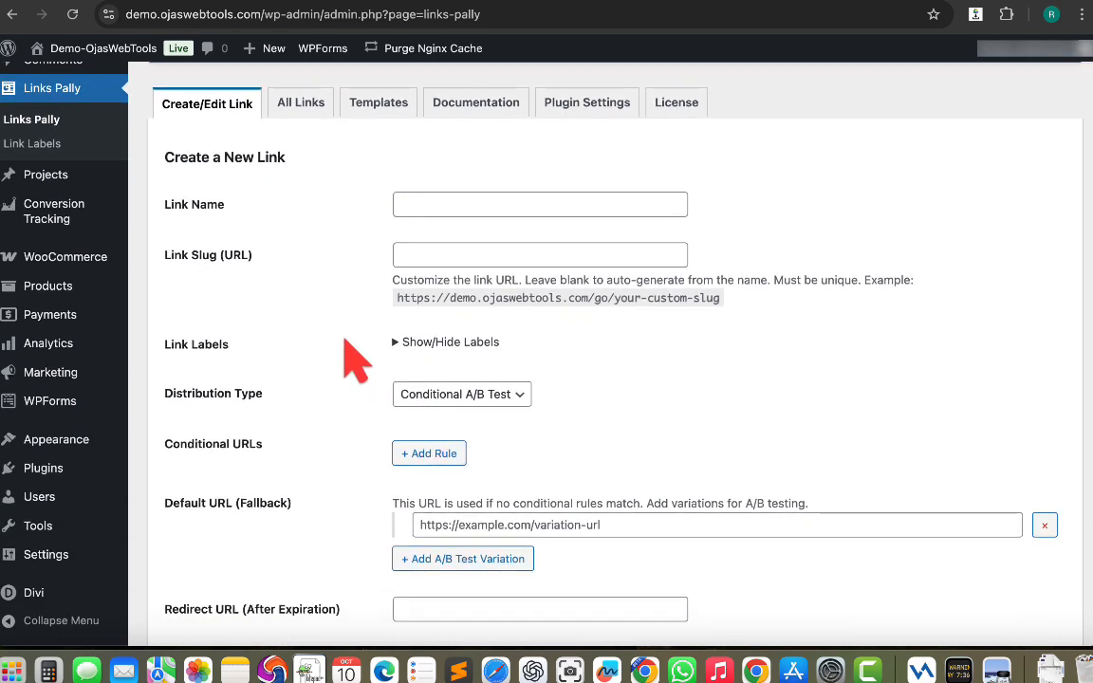
{"action": "left_click", "coordinate": [396, 343]}
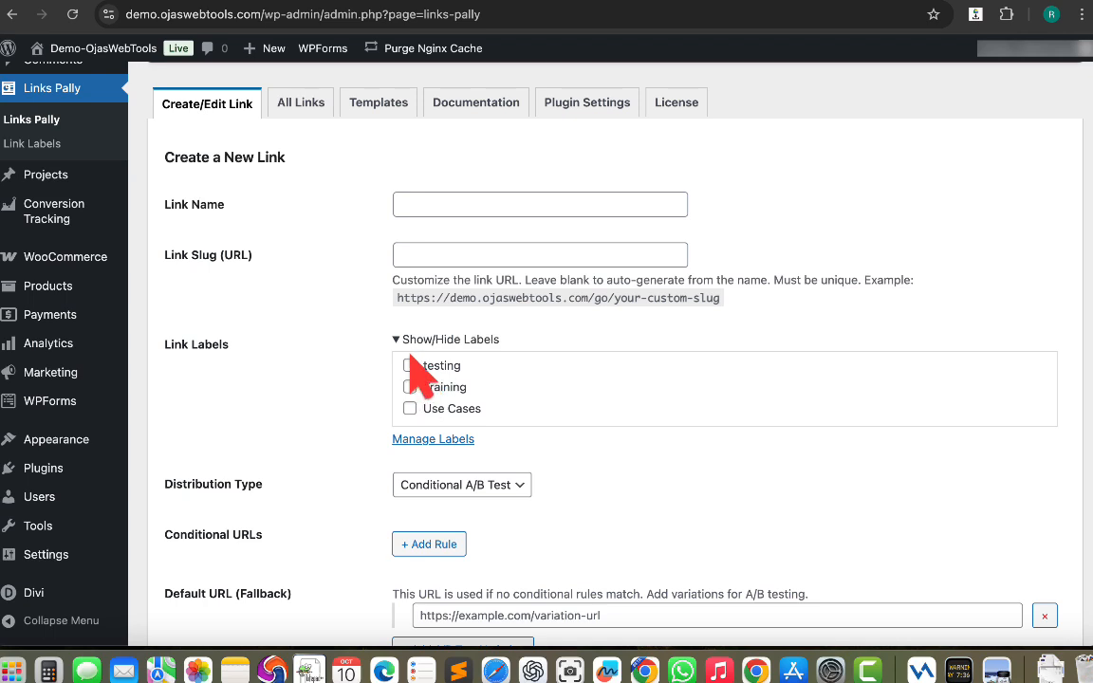
{"action": "left_click", "coordinate": [396, 343]}
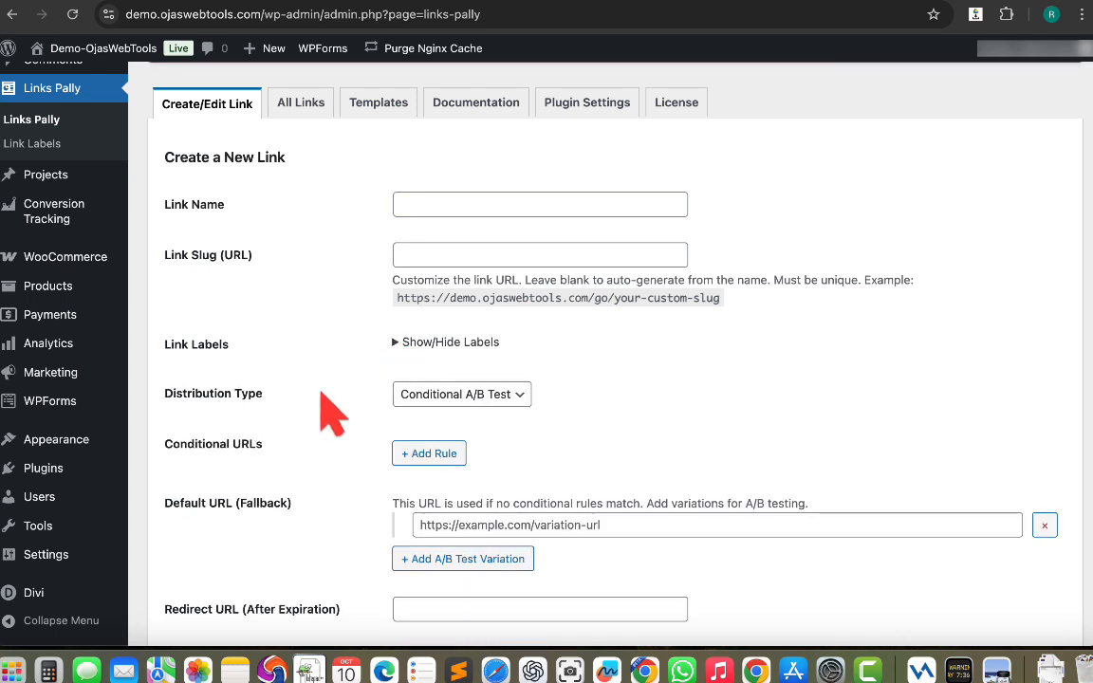
Open the Distribution Type options and close them, keeping Conditional A/B Test.
{"action": "left_click", "coordinate": [476, 398]}
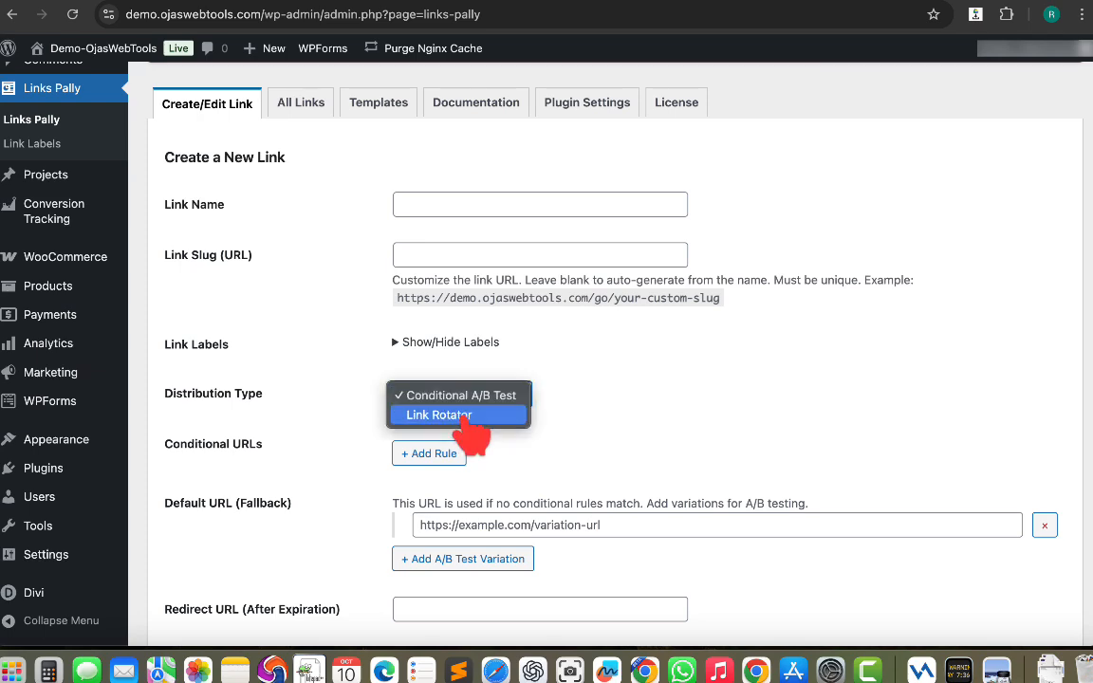
{"action": "left_click", "coordinate": [557, 404]}
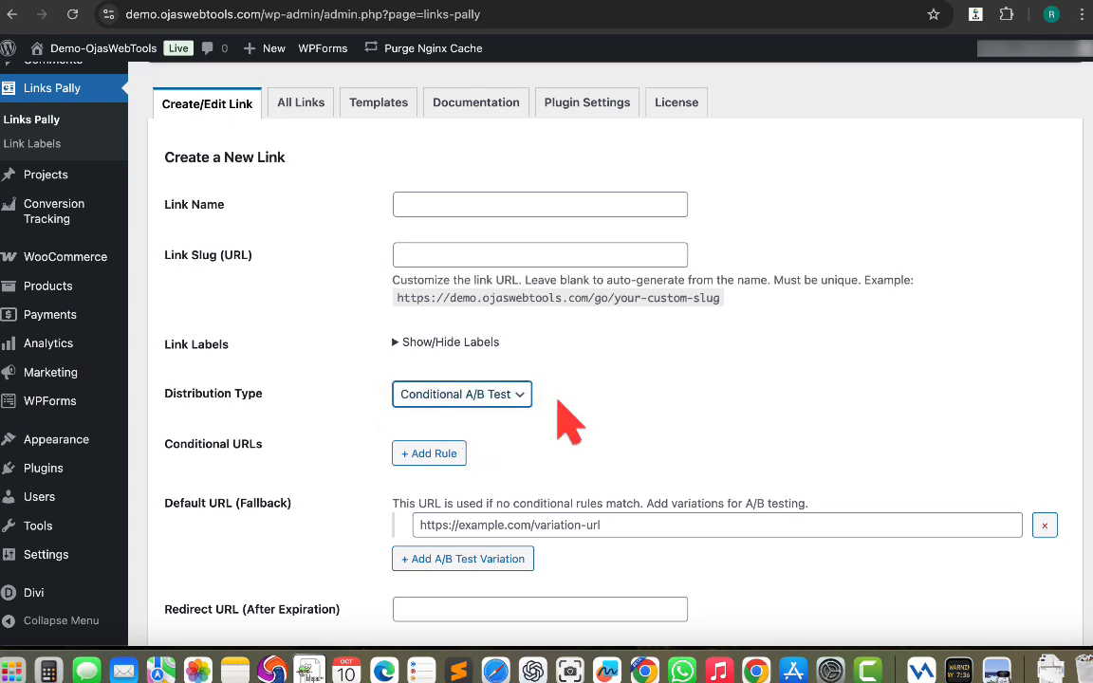
{"action": "scroll", "coordinate": [567, 422], "scroll_direction": "down", "scroll_amount": 3}
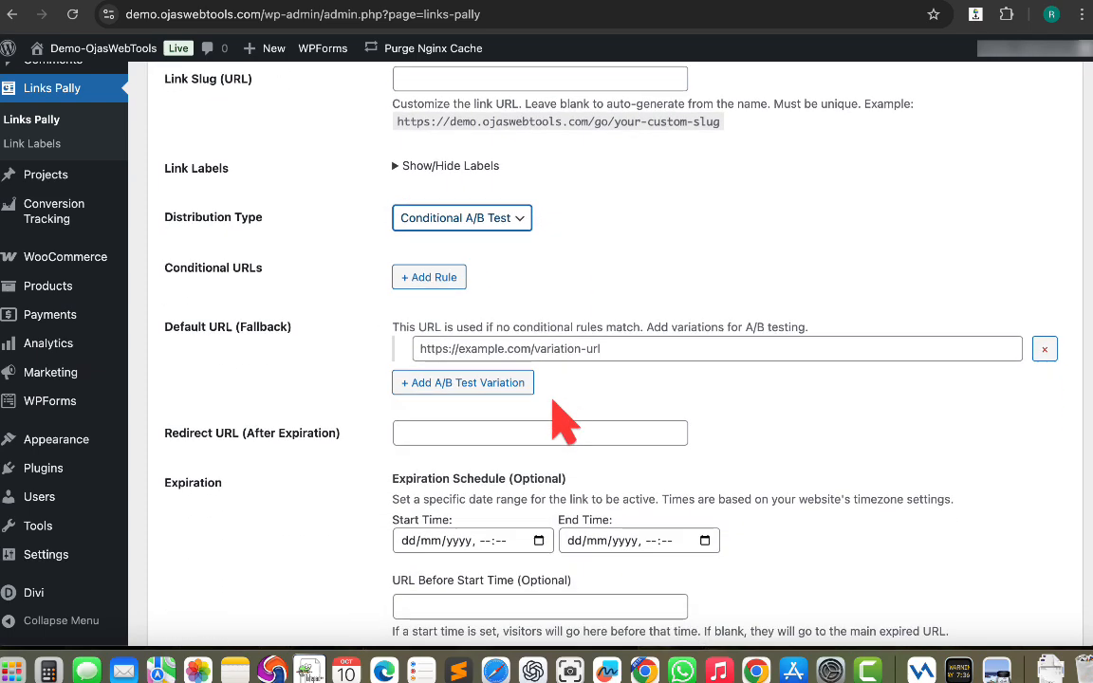
Add a conditional URL rule and view its condition type options without changing them.
{"action": "left_click", "coordinate": [432, 277]}
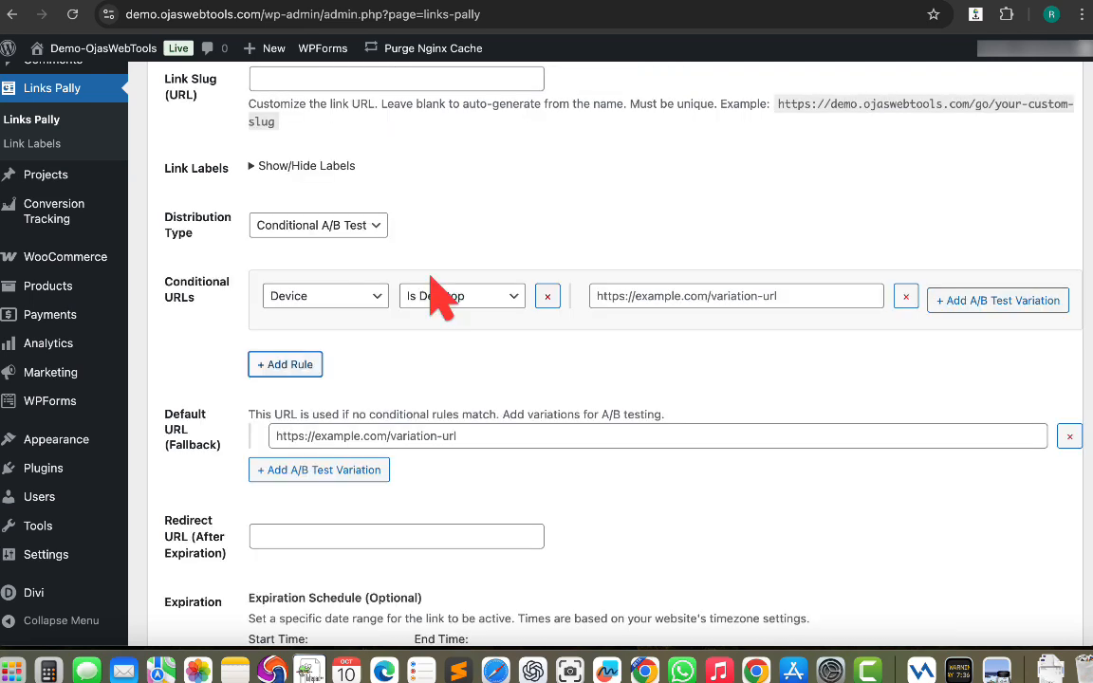
{"action": "left_click", "coordinate": [363, 302]}
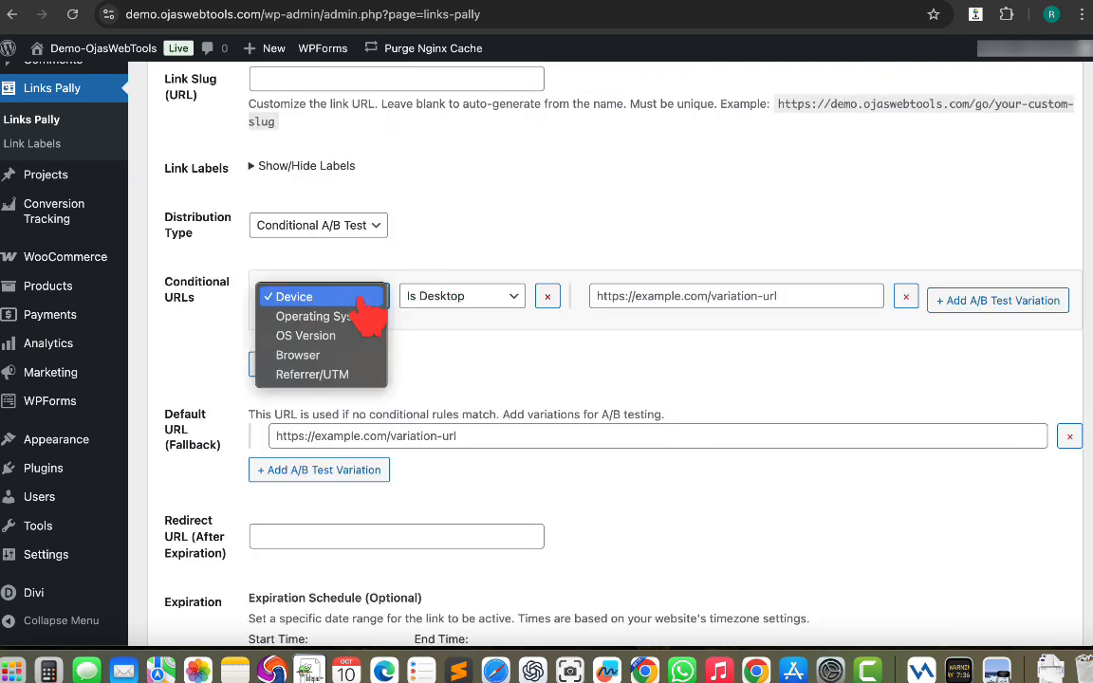
{"action": "left_click", "coordinate": [541, 258]}
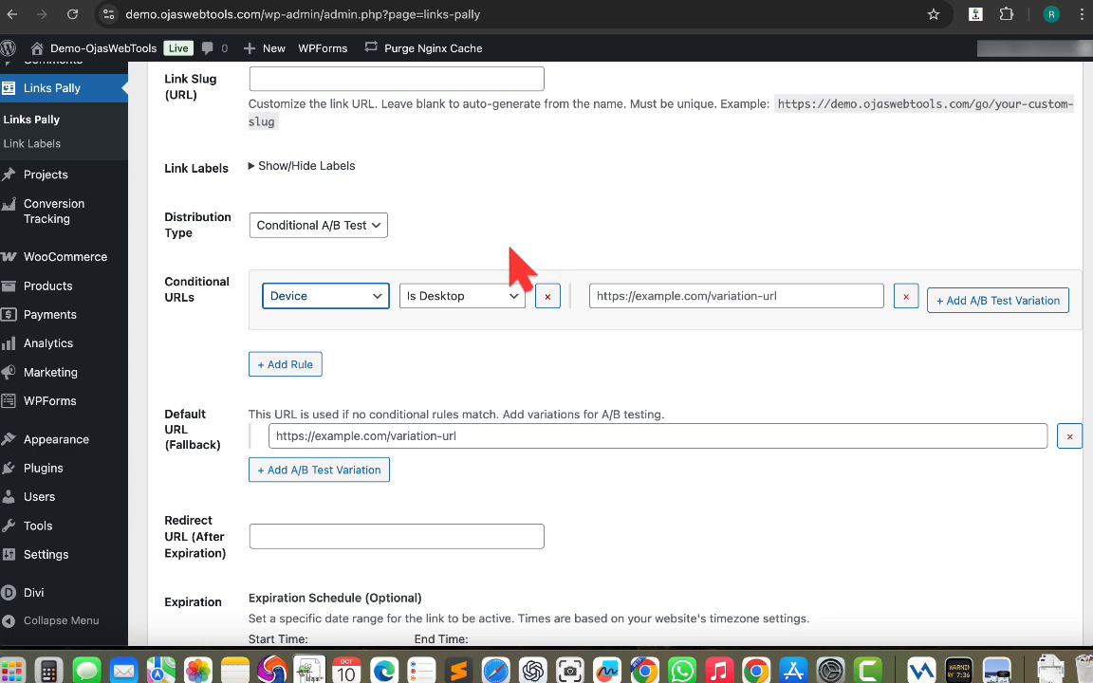
Review the Default URL, redirect URL and expiration fields further down the form.
{"action": "scroll", "coordinate": [411, 251], "scroll_direction": "down", "scroll_amount": 1}
{"action": "scroll", "coordinate": [432, 238], "scroll_direction": "up", "scroll_amount": 1}
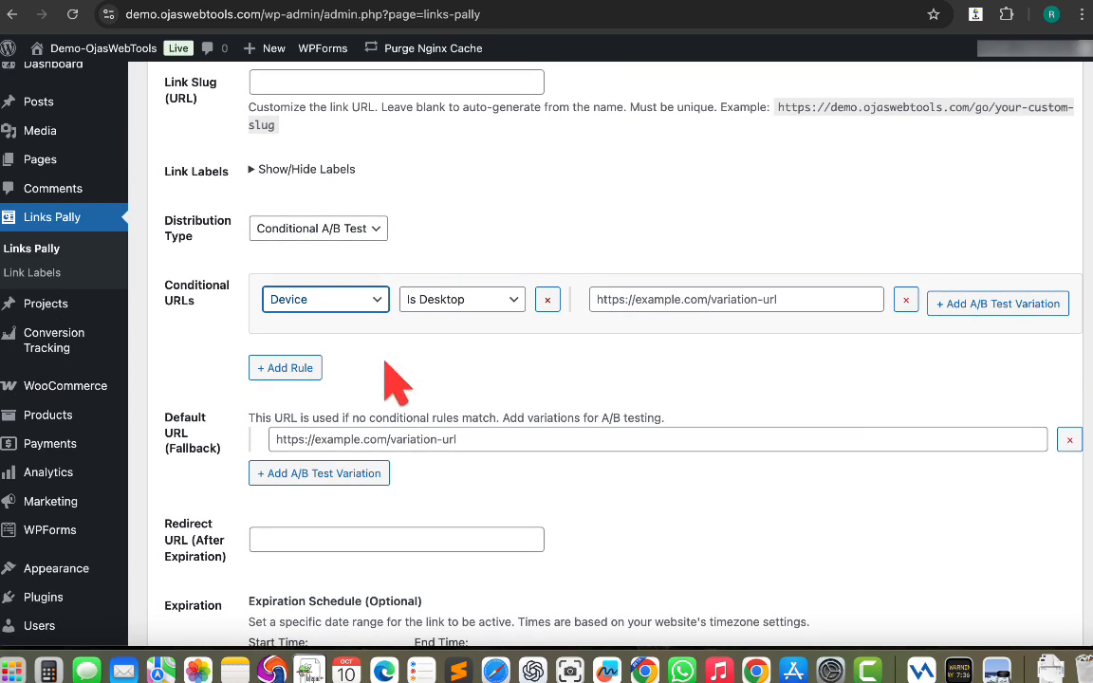
{"action": "scroll", "coordinate": [390, 381], "scroll_direction": "down", "scroll_amount": 3}
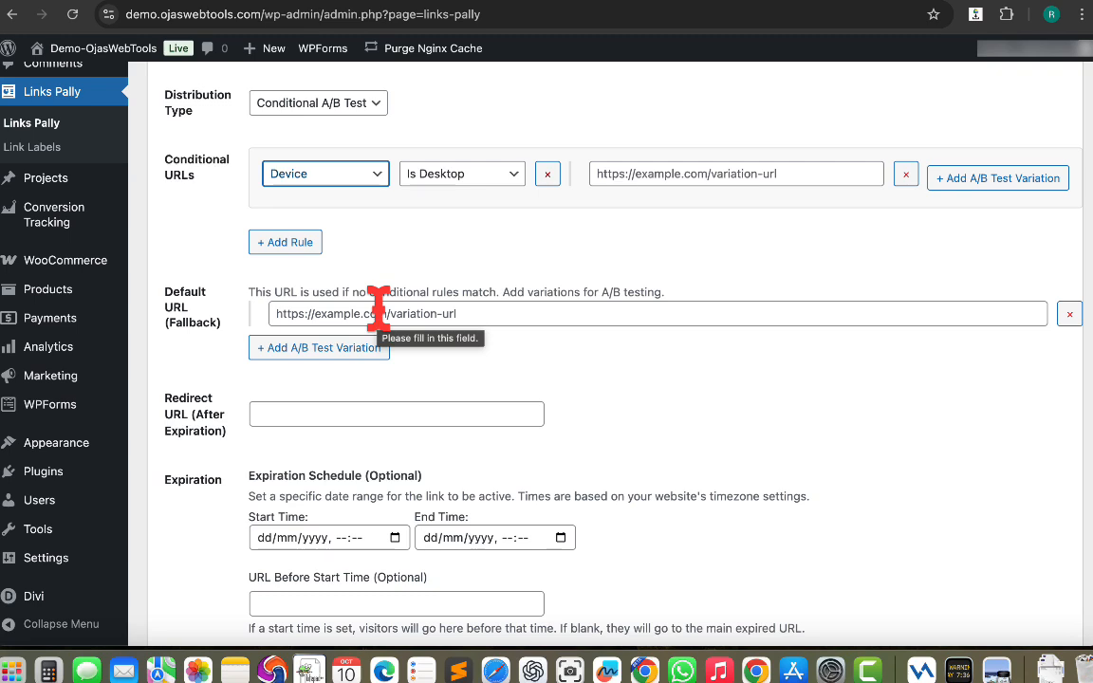
{"action": "scroll", "coordinate": [293, 390], "scroll_direction": "down", "scroll_amount": 3}
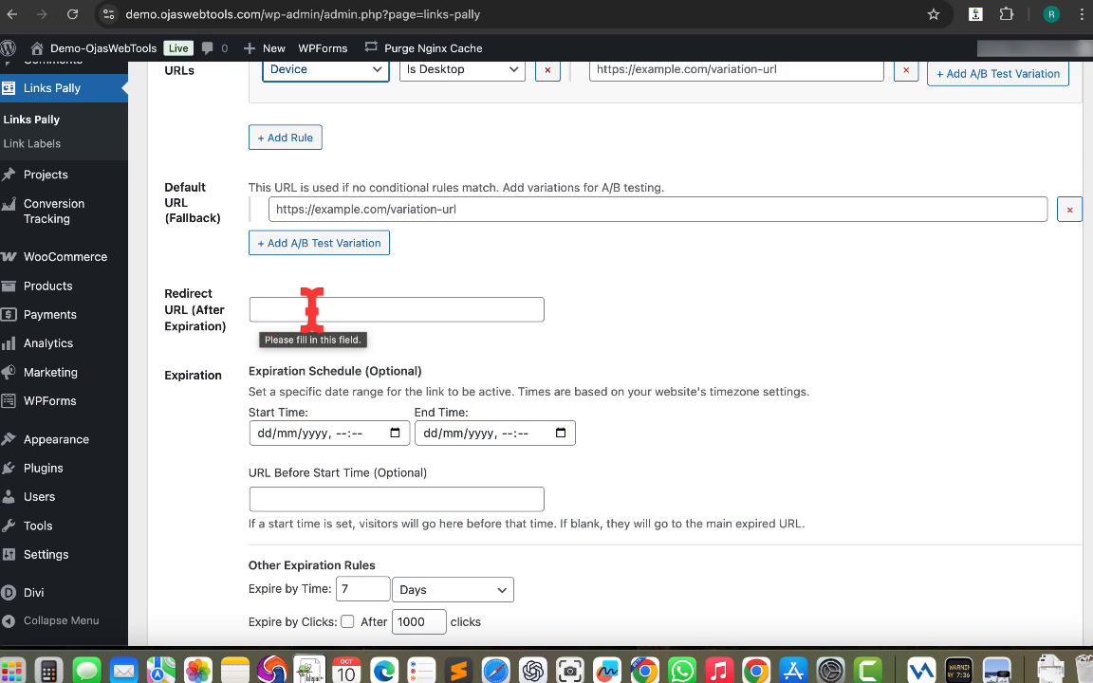
{"action": "scroll", "coordinate": [446, 361], "scroll_direction": "down", "scroll_amount": 3}
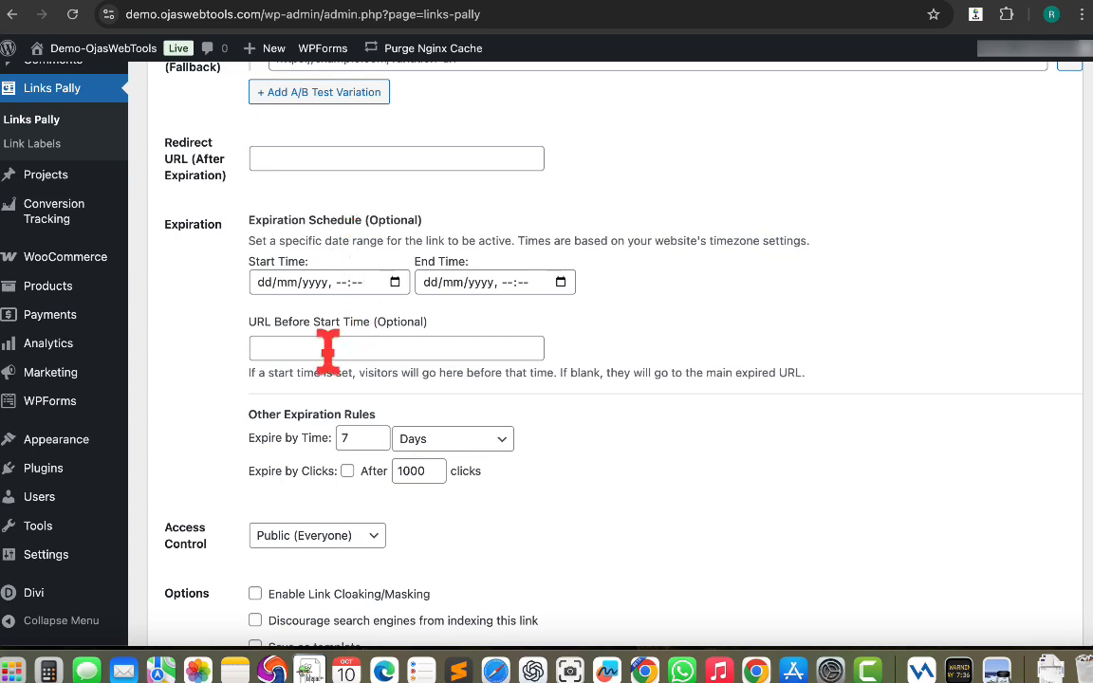
{"action": "scroll", "coordinate": [327, 351], "scroll_direction": "down", "scroll_amount": 4}
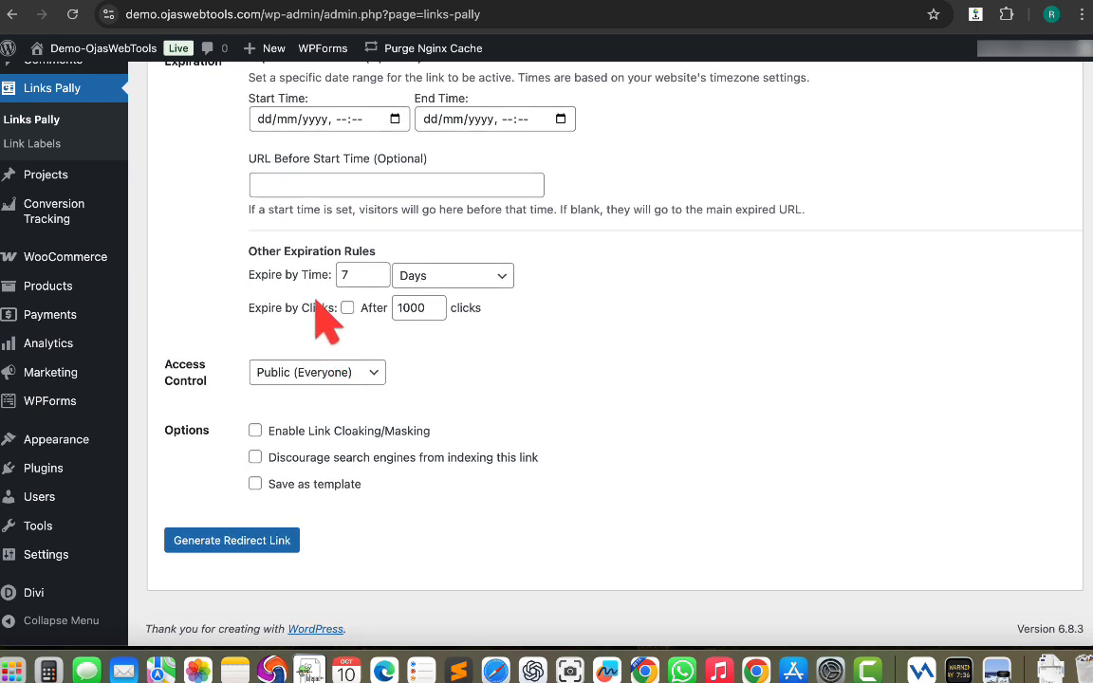
Open the expire-by-time unit and Access Control options, leaving both unchanged.
{"action": "left_click", "coordinate": [465, 277]}
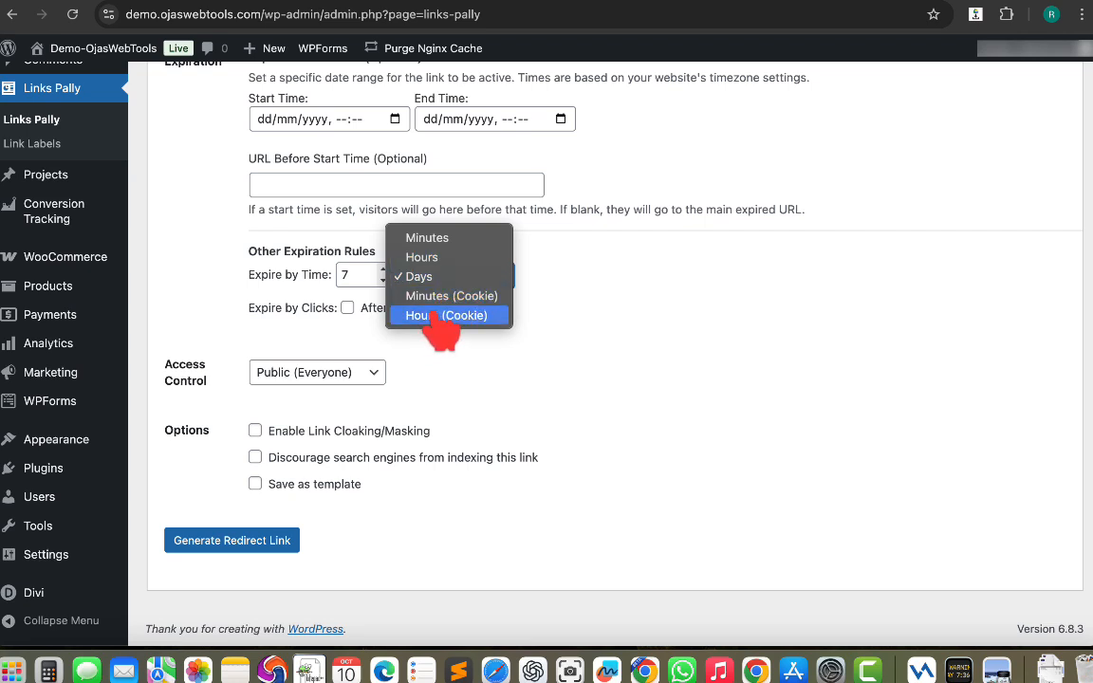
{"action": "left_click", "coordinate": [346, 344]}
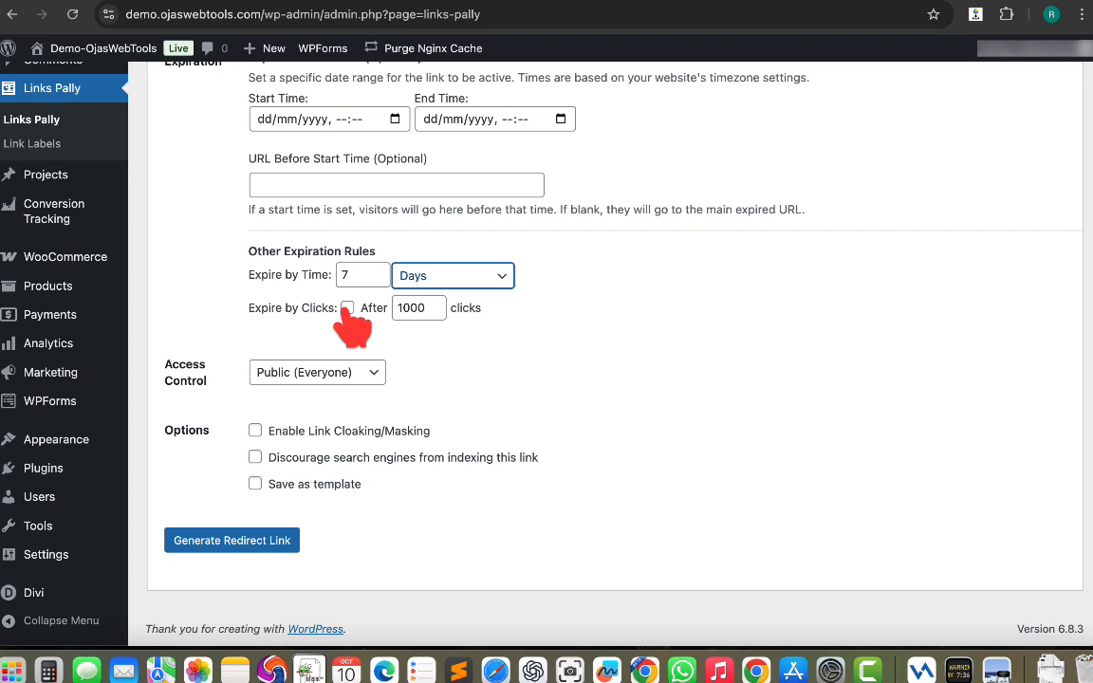
{"action": "left_click", "coordinate": [285, 374]}
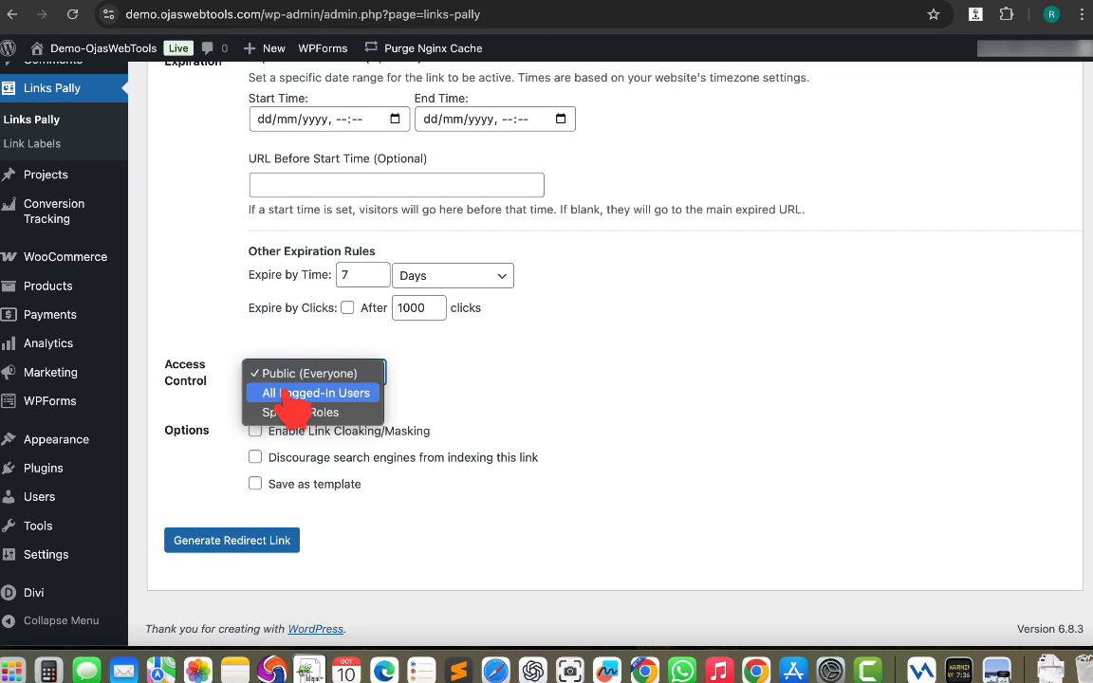
{"action": "left_click", "coordinate": [233, 343]}
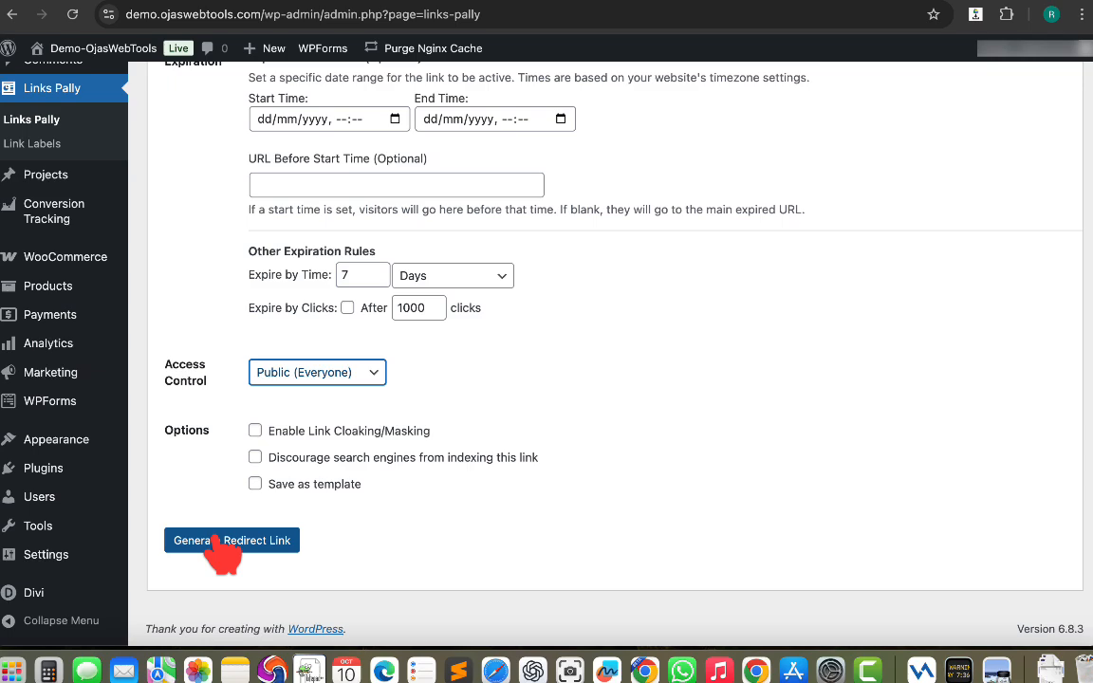
Open the All Links tab and scan the list of redirect links.
{"action": "scroll", "coordinate": [221, 550], "scroll_direction": "up", "scroll_amount": 15}
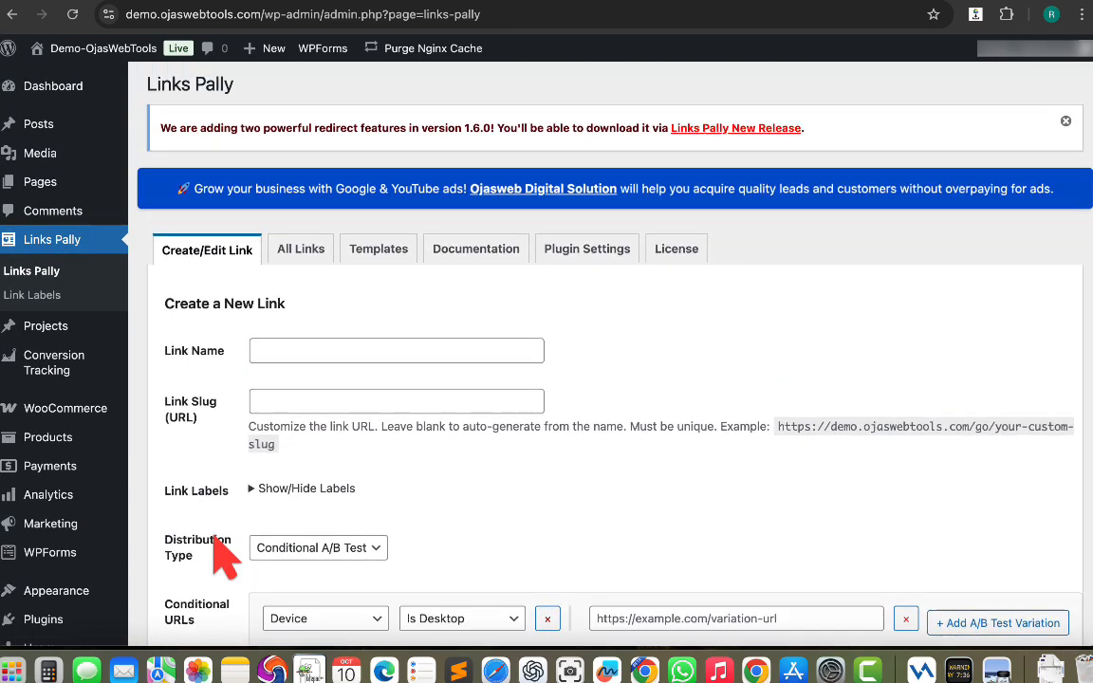
{"action": "left_click", "coordinate": [302, 270]}
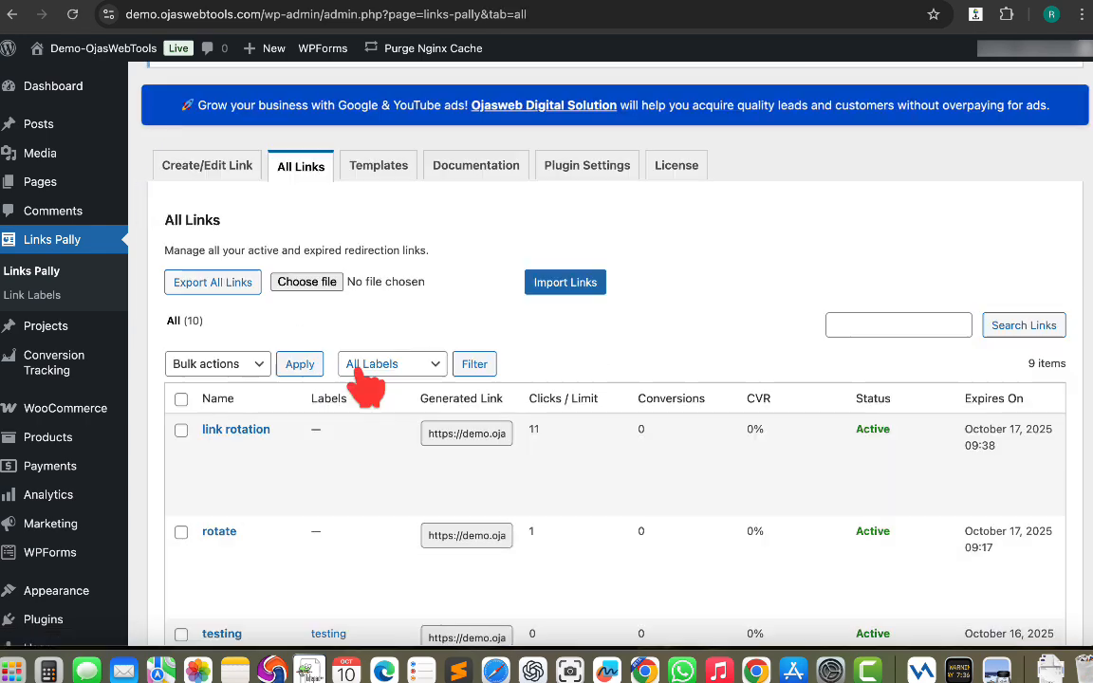
{"action": "scroll", "coordinate": [359, 372], "scroll_direction": "down", "scroll_amount": 1}
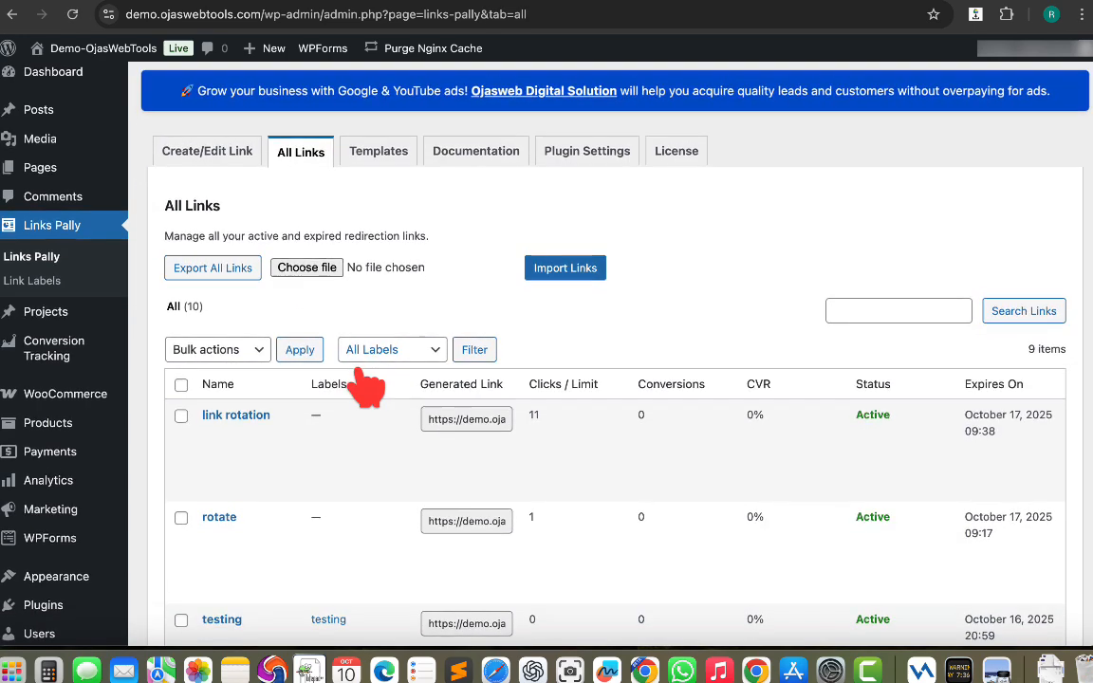
{"action": "scroll", "coordinate": [363, 372], "scroll_direction": "down", "scroll_amount": 5}
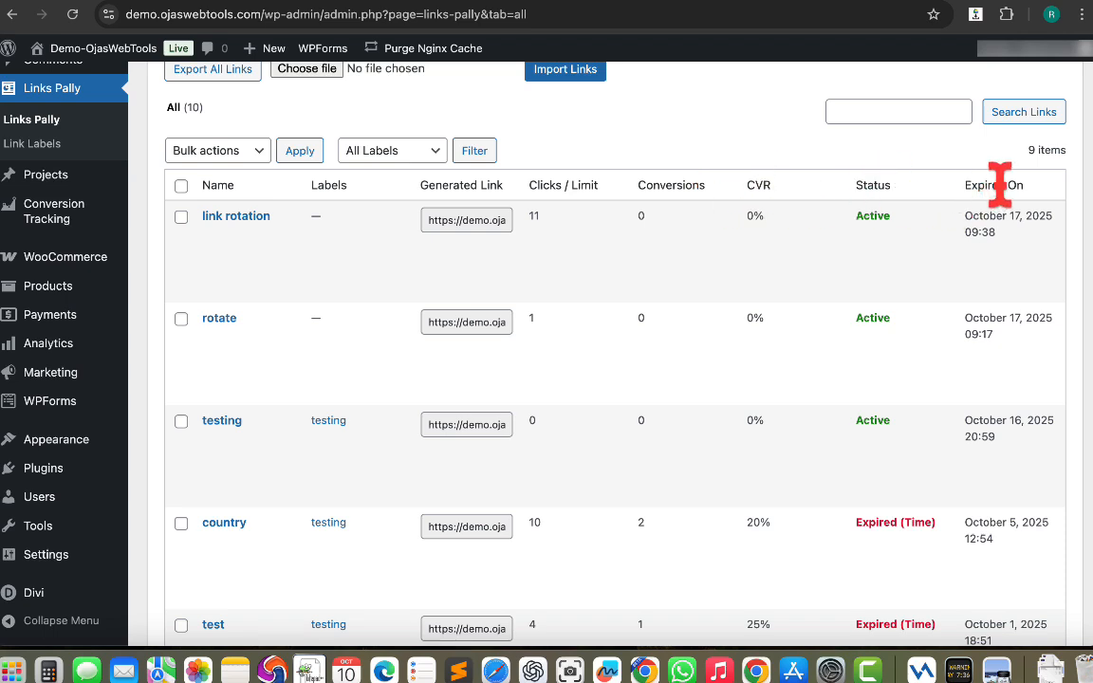
Open the Analytics view for the static testing link.
{"action": "mouse_move", "coordinate": [795, 295]}
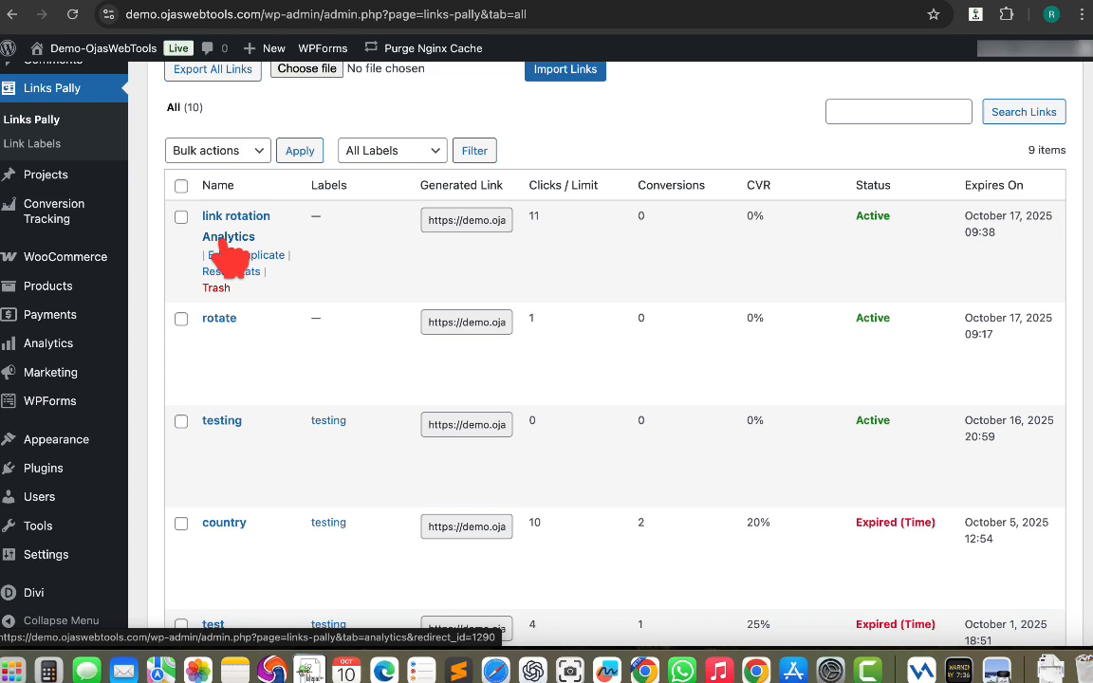
{"action": "scroll", "coordinate": [275, 319], "scroll_direction": "down", "scroll_amount": 3}
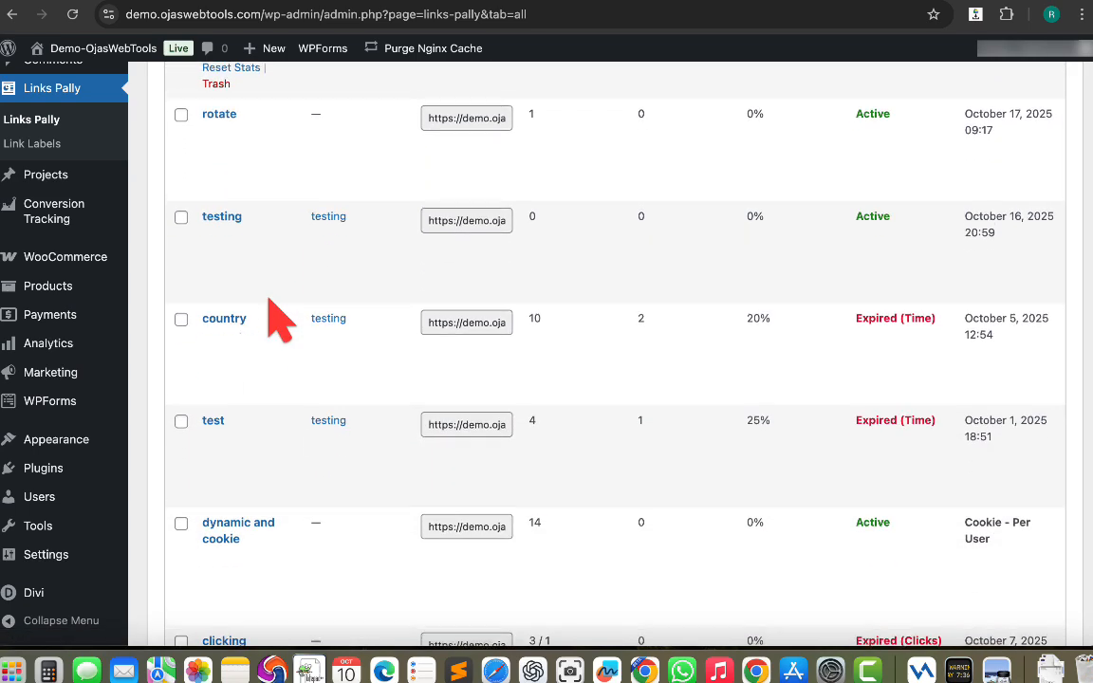
{"action": "scroll", "coordinate": [275, 319], "scroll_direction": "down", "scroll_amount": 4}
{"action": "scroll", "coordinate": [275, 319], "scroll_direction": "down", "scroll_amount": 2}
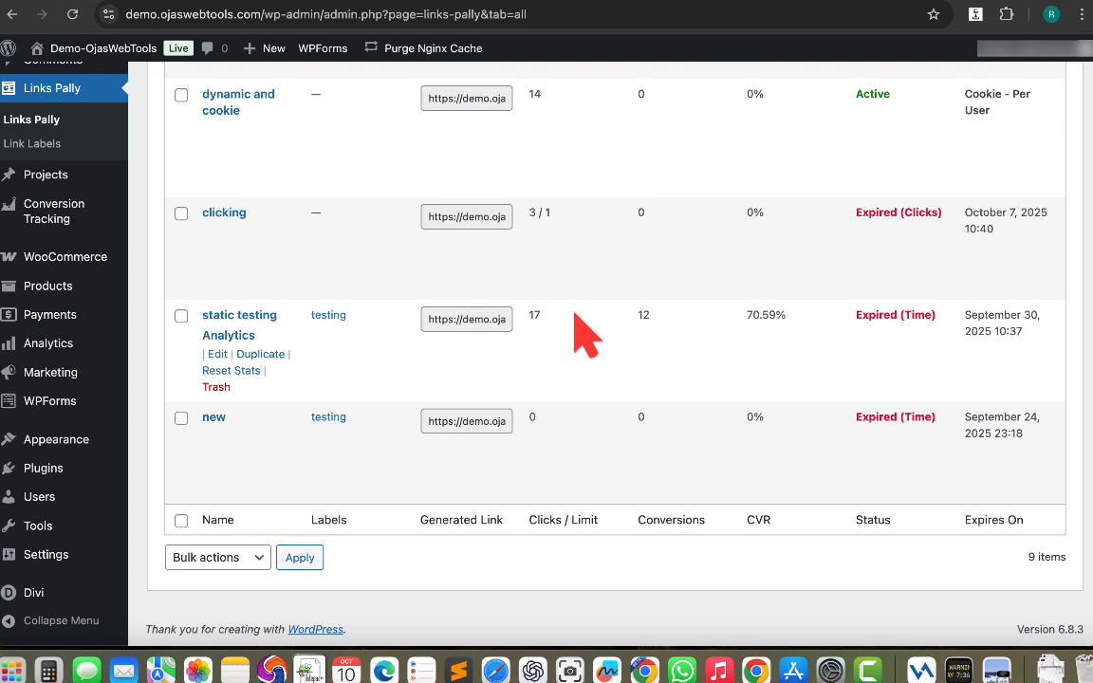
{"action": "left_click", "coordinate": [226, 337]}
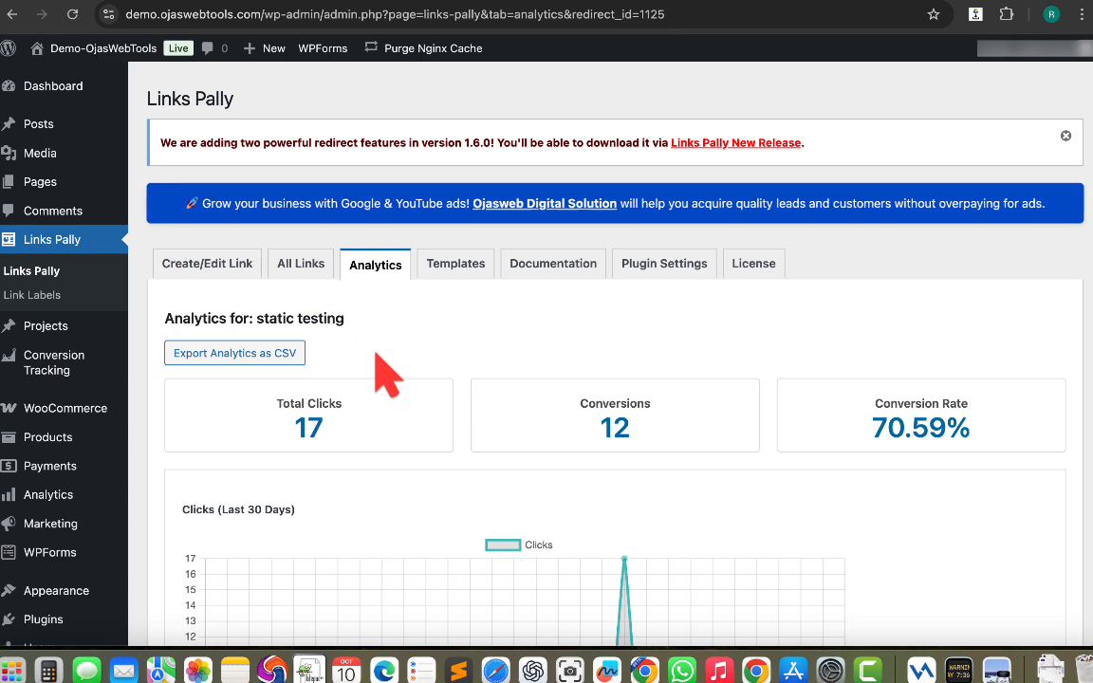
Review the static testing link's click, conversion totals and the 30-day clicks chart.
{"action": "scroll", "coordinate": [375, 361], "scroll_direction": "down", "scroll_amount": 3}
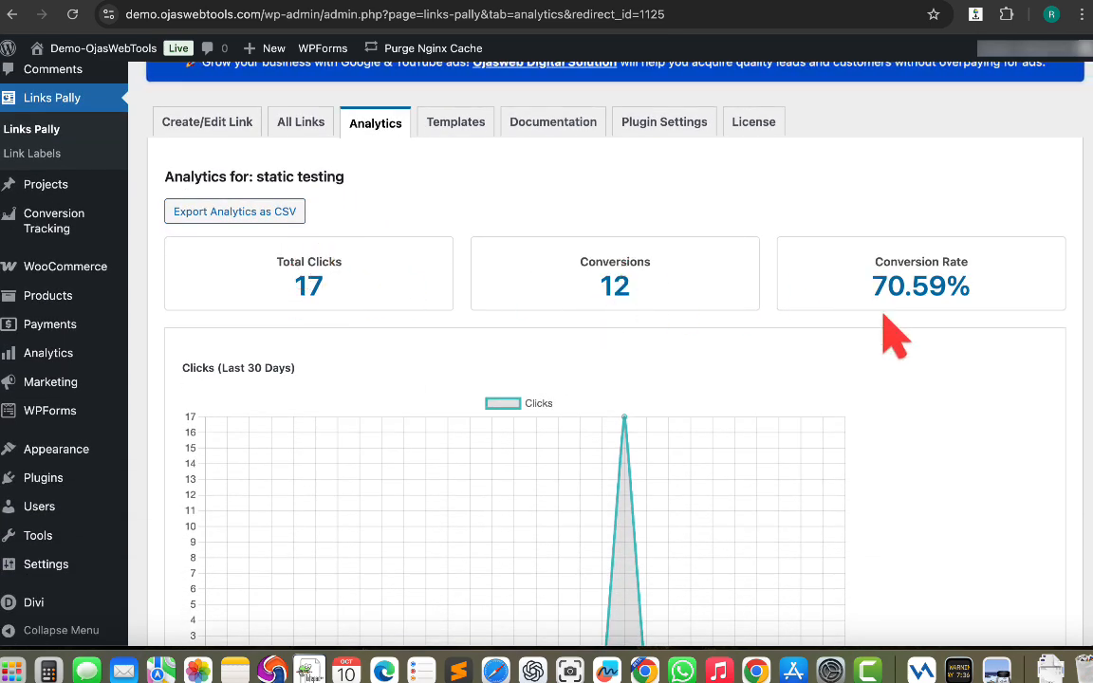
{"action": "scroll", "coordinate": [570, 341], "scroll_direction": "down", "scroll_amount": 1}
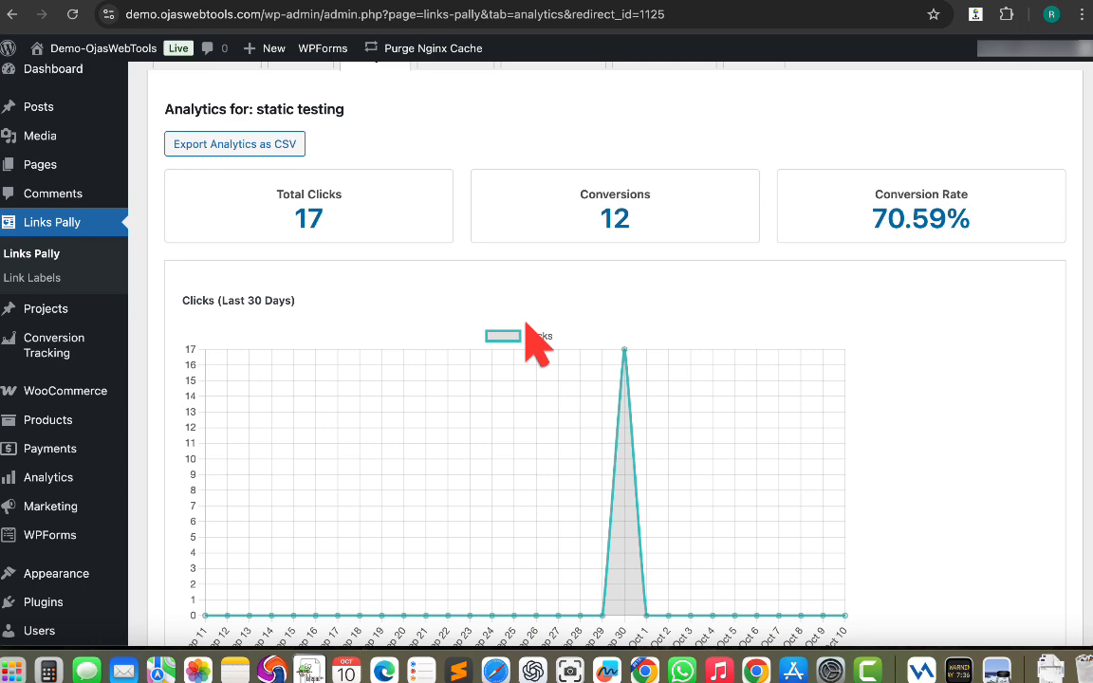
{"action": "scroll", "coordinate": [526, 323], "scroll_direction": "down", "scroll_amount": 1}
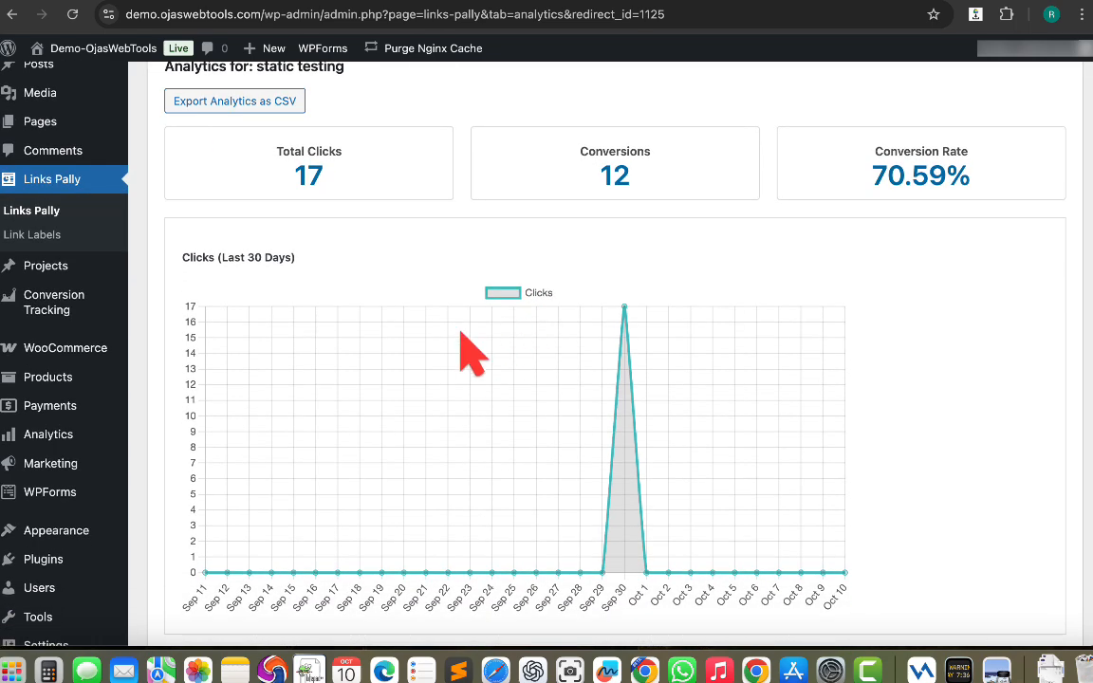
{"action": "scroll", "coordinate": [588, 427], "scroll_direction": "down", "scroll_amount": 1}
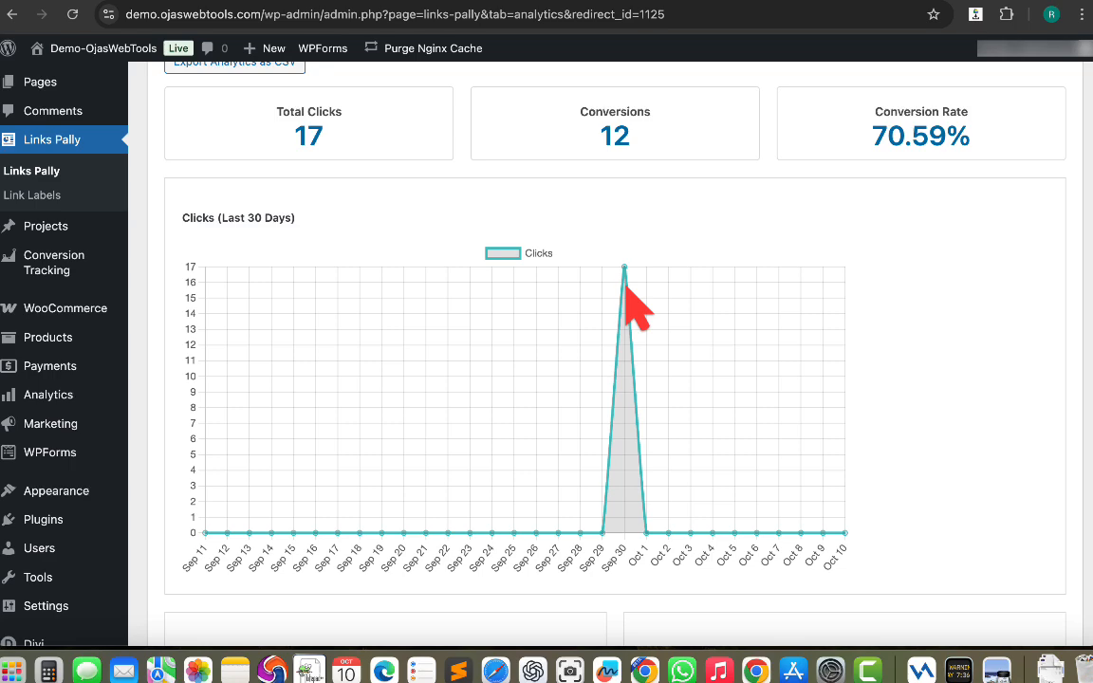
{"action": "scroll", "coordinate": [638, 309], "scroll_direction": "down", "scroll_amount": 1}
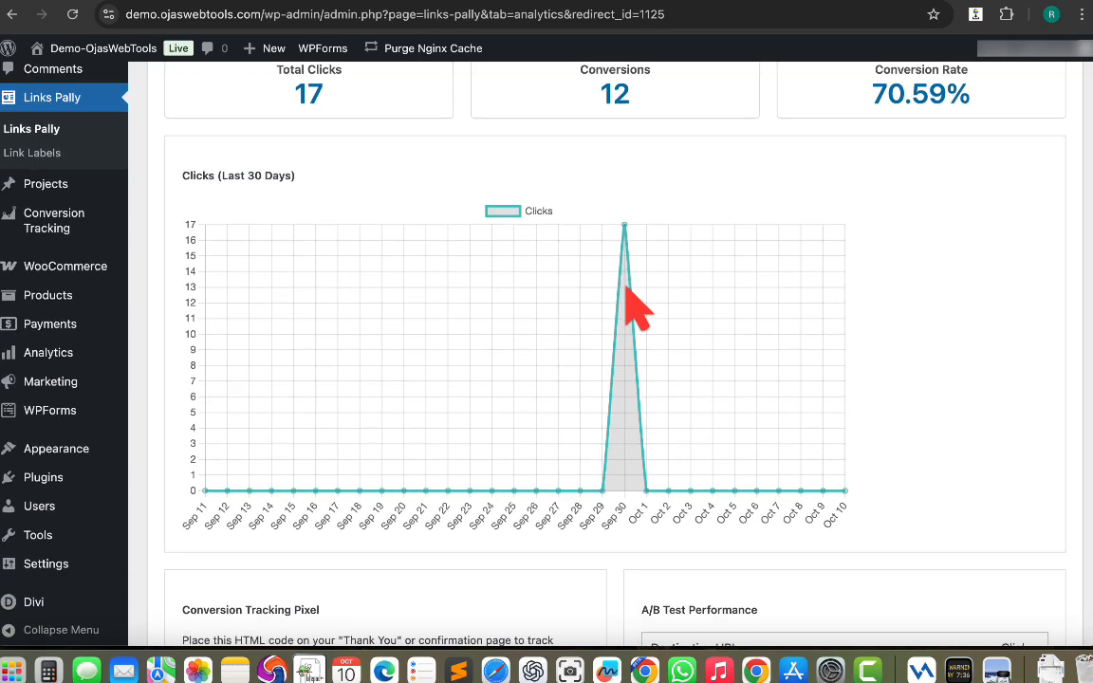
Select the conversion tracking pixel HTML code for the static testing link.
{"action": "scroll", "coordinate": [626, 289], "scroll_direction": "down", "scroll_amount": 5}
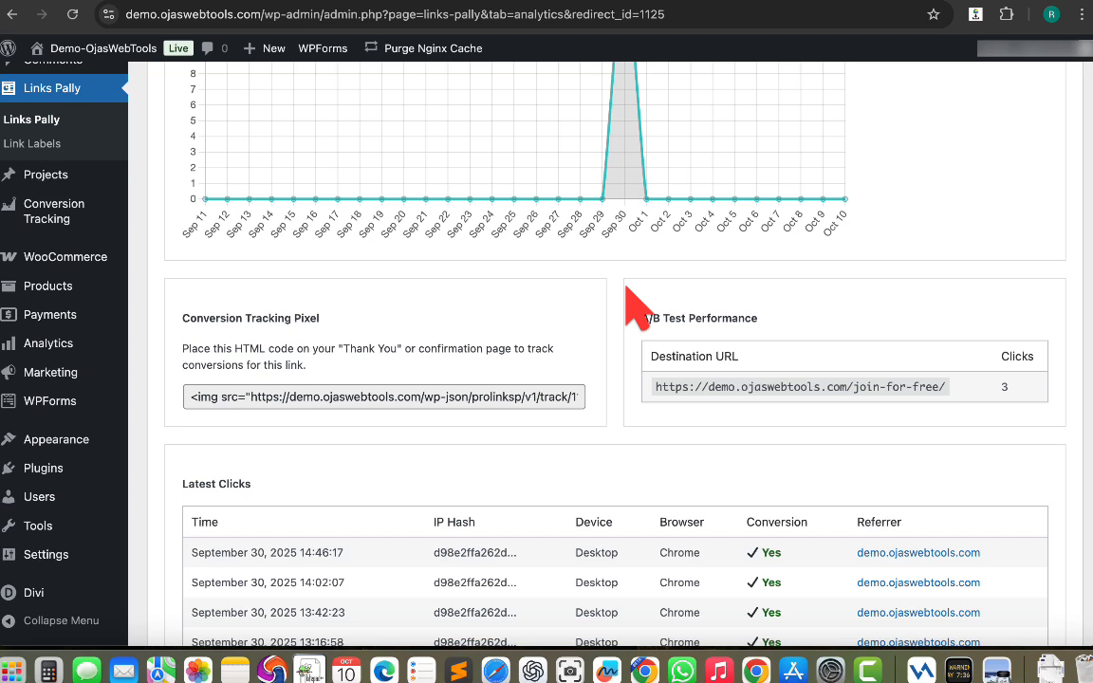
{"action": "scroll", "coordinate": [634, 305], "scroll_direction": "down", "scroll_amount": 1}
{"action": "left_click", "coordinate": [275, 353]}
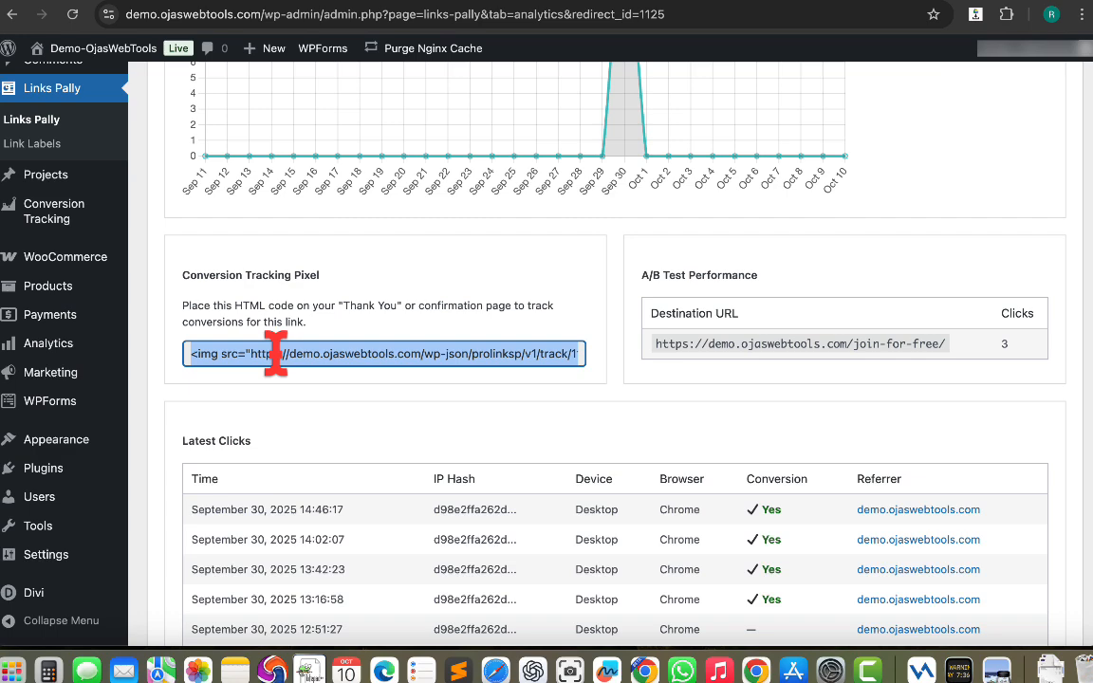
Scroll through the Latest Clicks table for the static testing link.
{"action": "scroll", "coordinate": [661, 408], "scroll_direction": "down", "scroll_amount": 2}
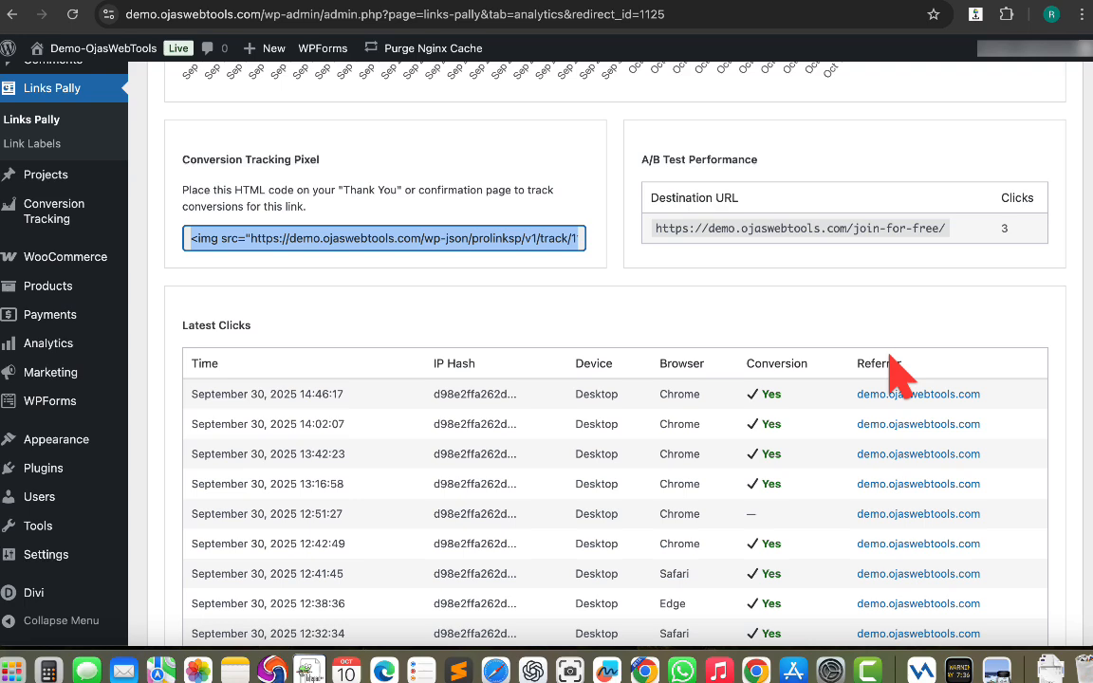
{"action": "scroll", "coordinate": [892, 370], "scroll_direction": "down", "scroll_amount": 4}
{"action": "scroll", "coordinate": [892, 370], "scroll_direction": "up", "scroll_amount": 1}
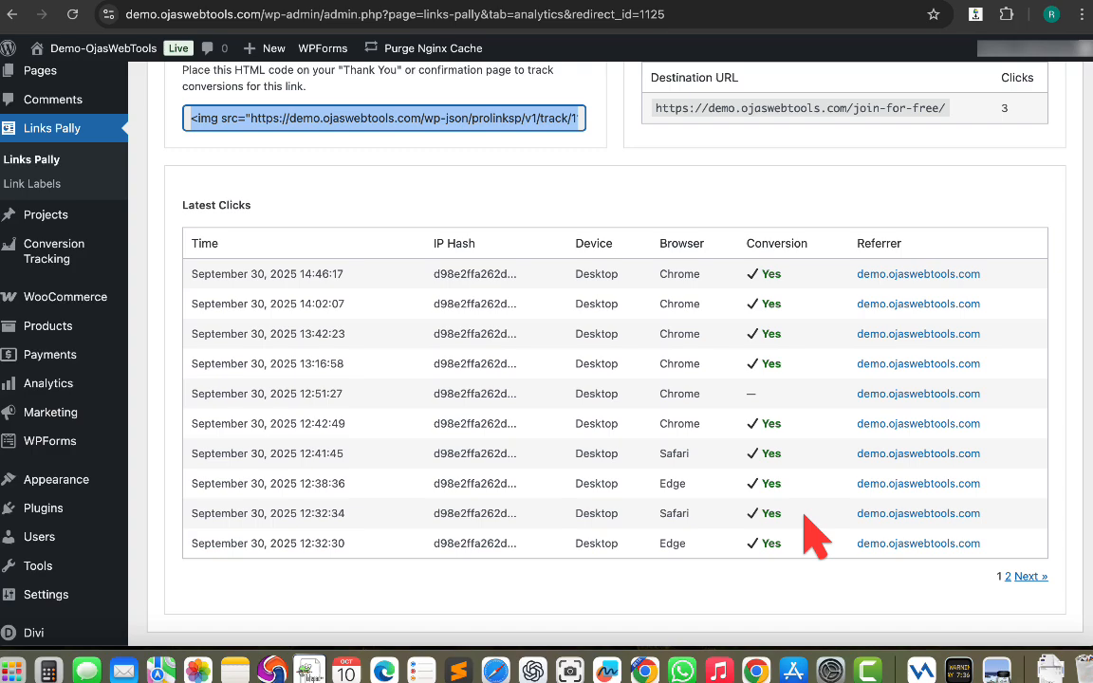
{"action": "scroll", "coordinate": [812, 569], "scroll_direction": "up", "scroll_amount": 10}
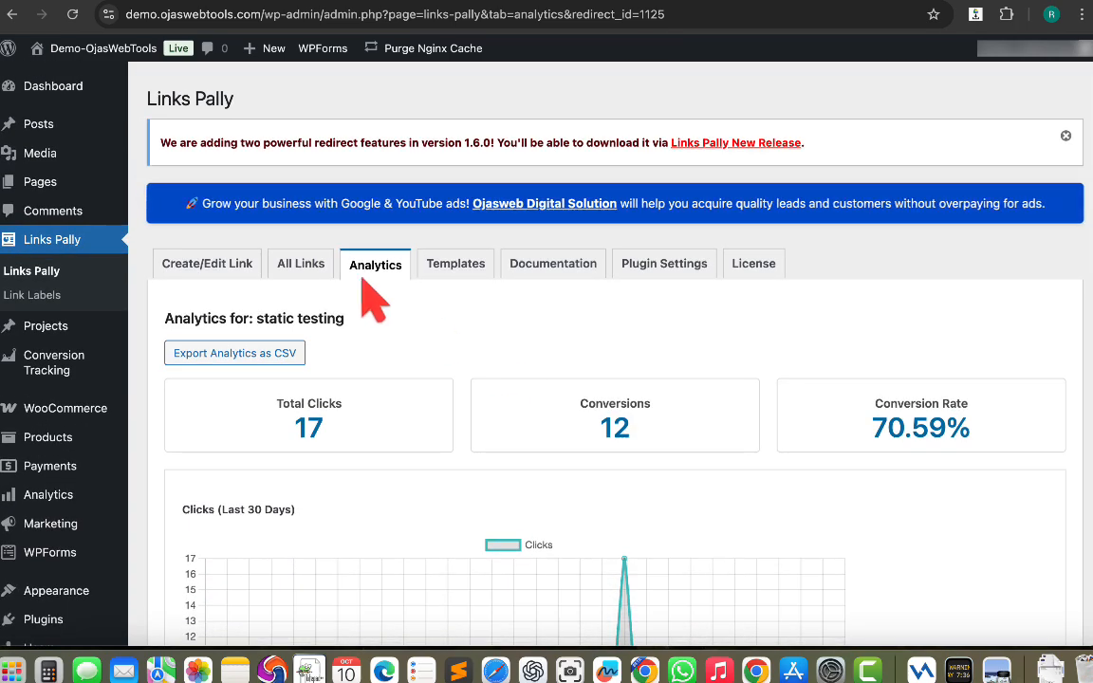
Export all redirect links from the All Links list as a JSON file.
{"action": "left_click", "coordinate": [302, 266]}
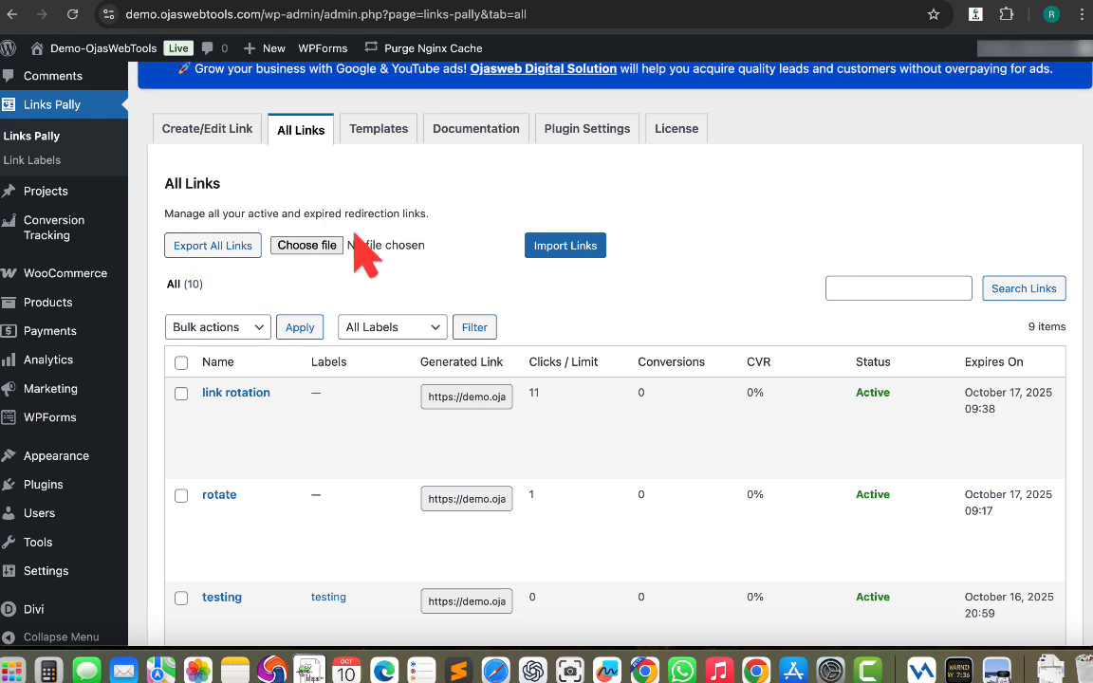
{"action": "left_click", "coordinate": [210, 247]}
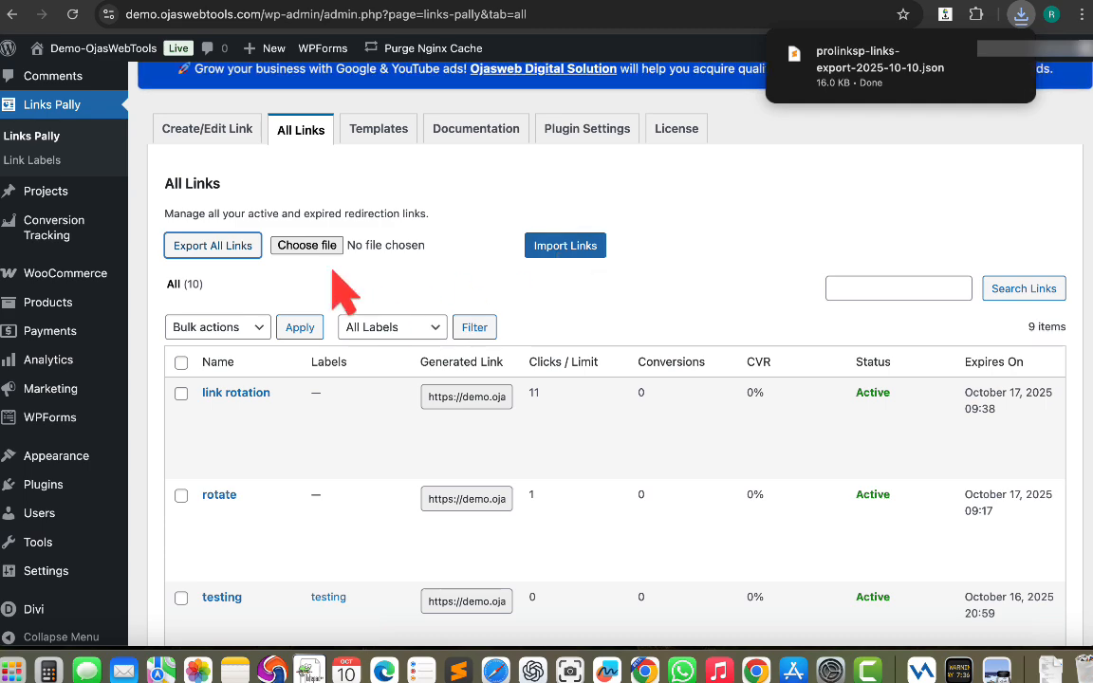
Move the rotate link to the trash.
{"action": "scroll", "coordinate": [342, 290], "scroll_direction": "down", "scroll_amount": 3}
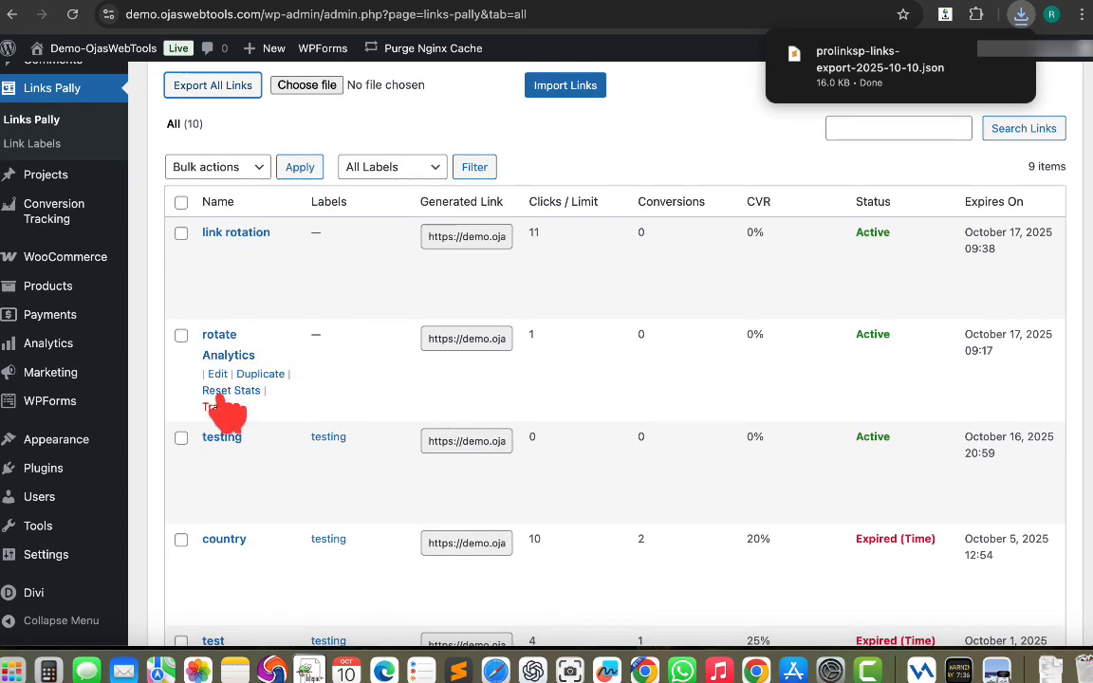
{"action": "left_click", "coordinate": [217, 408]}
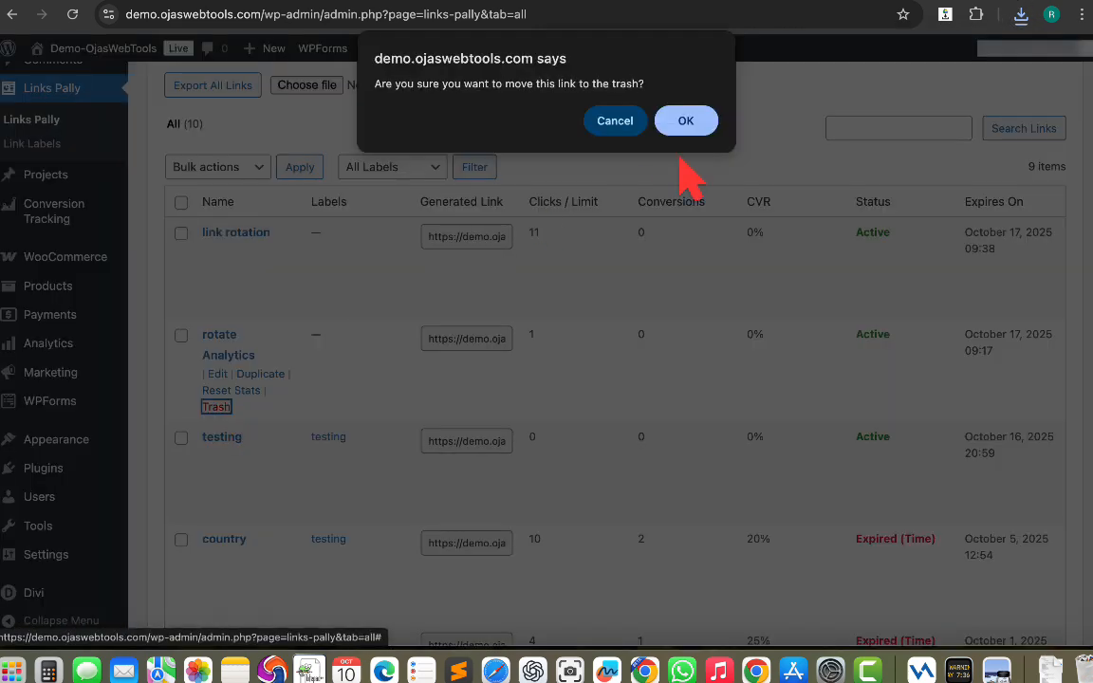
{"action": "left_click", "coordinate": [698, 122]}
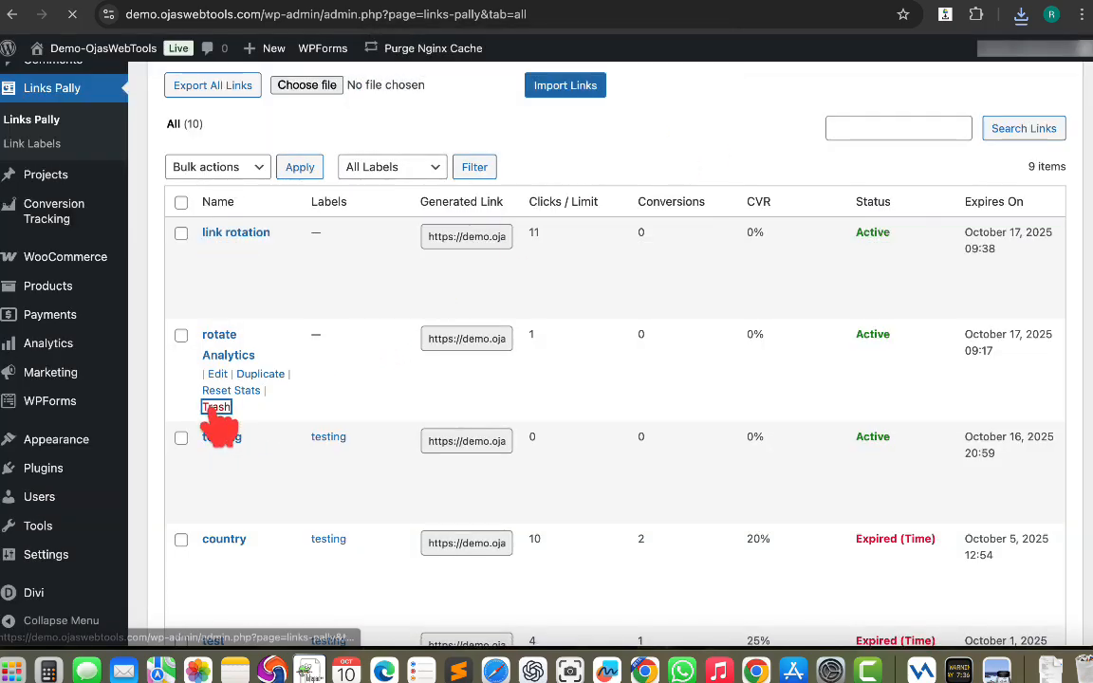
View the trashed links and examine the label filter options and the link search field.
{"action": "scroll", "coordinate": [290, 194], "scroll_direction": "up", "scroll_amount": 3}
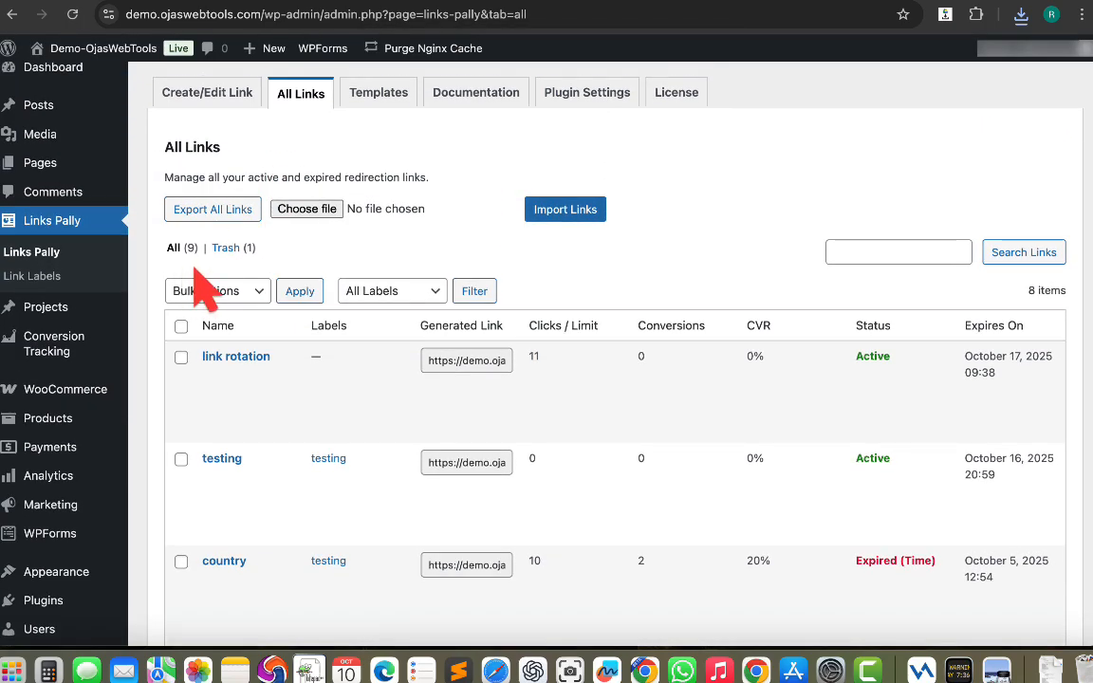
{"action": "left_click", "coordinate": [233, 249]}
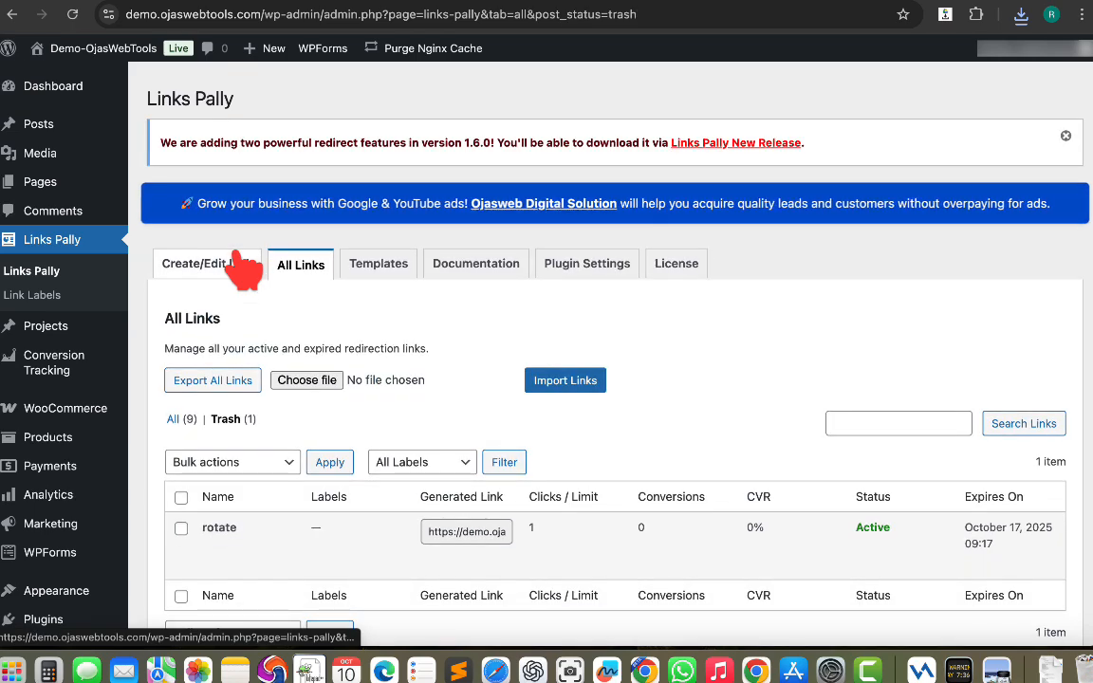
{"action": "scroll", "coordinate": [294, 384], "scroll_direction": "down", "scroll_amount": 1}
{"action": "mouse_move", "coordinate": [180, 517]}
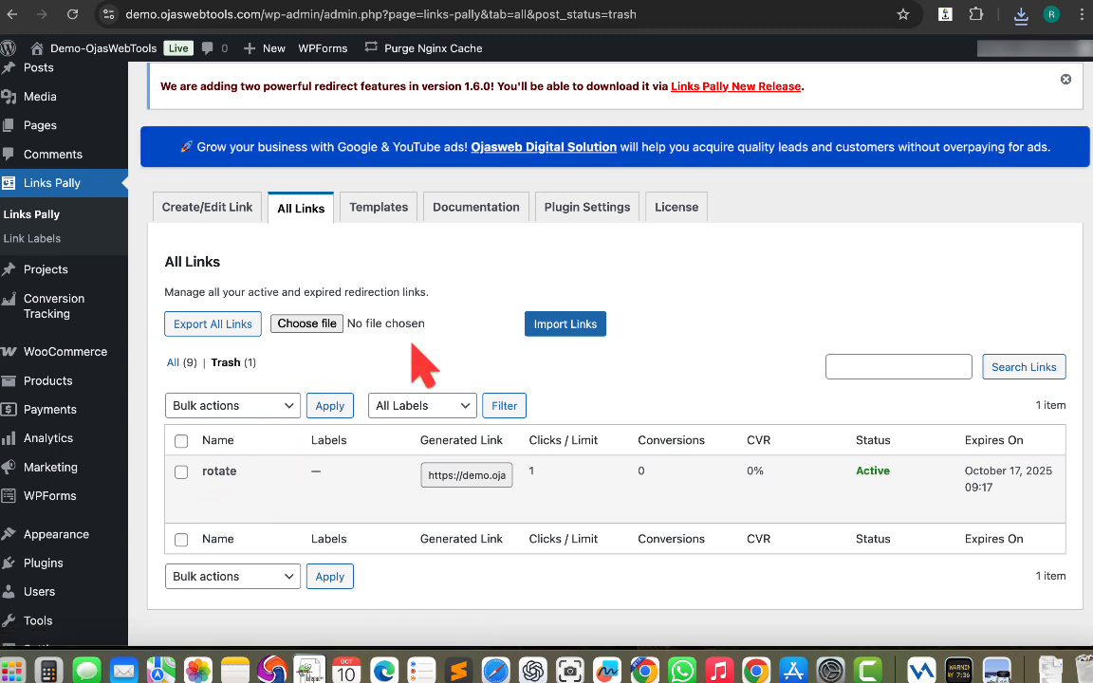
{"action": "scroll", "coordinate": [417, 356], "scroll_direction": "down", "scroll_amount": 2}
{"action": "left_click", "coordinate": [432, 318]}
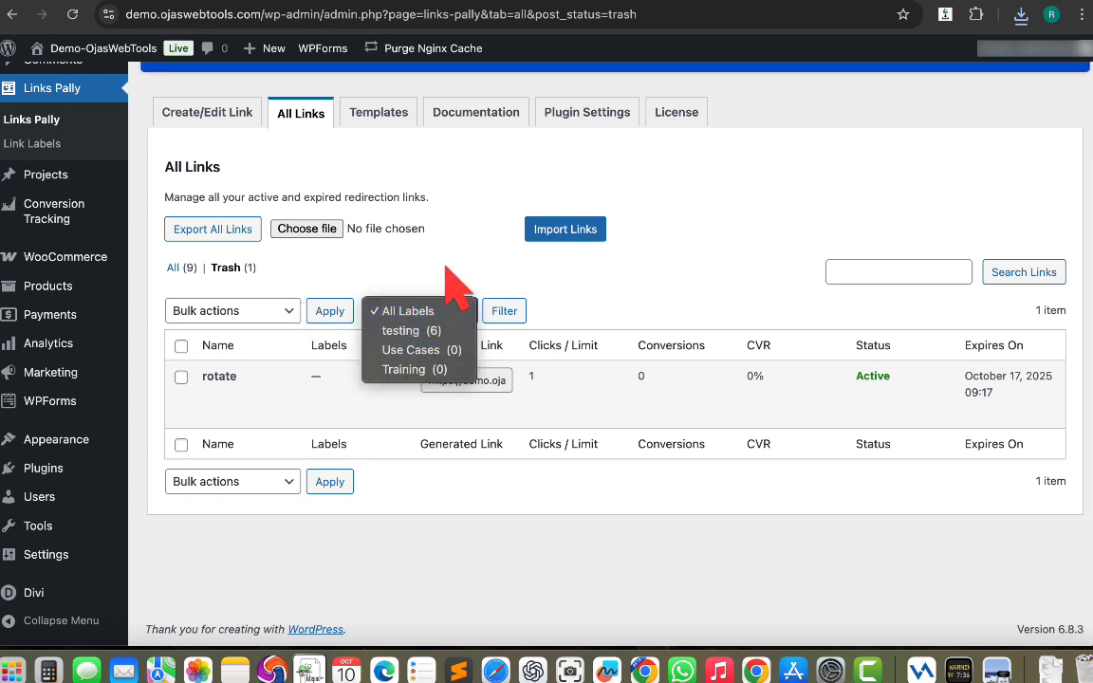
{"action": "left_click", "coordinate": [835, 274]}
{"action": "left_click", "coordinate": [871, 272]}
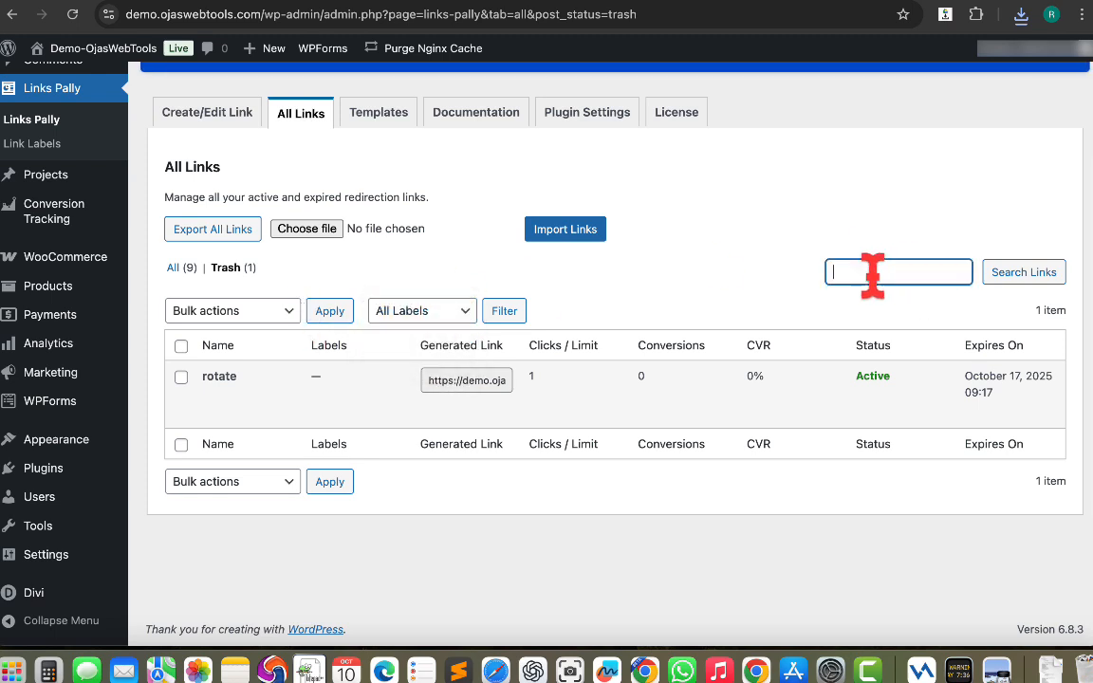
{"action": "left_click", "coordinate": [757, 288]}
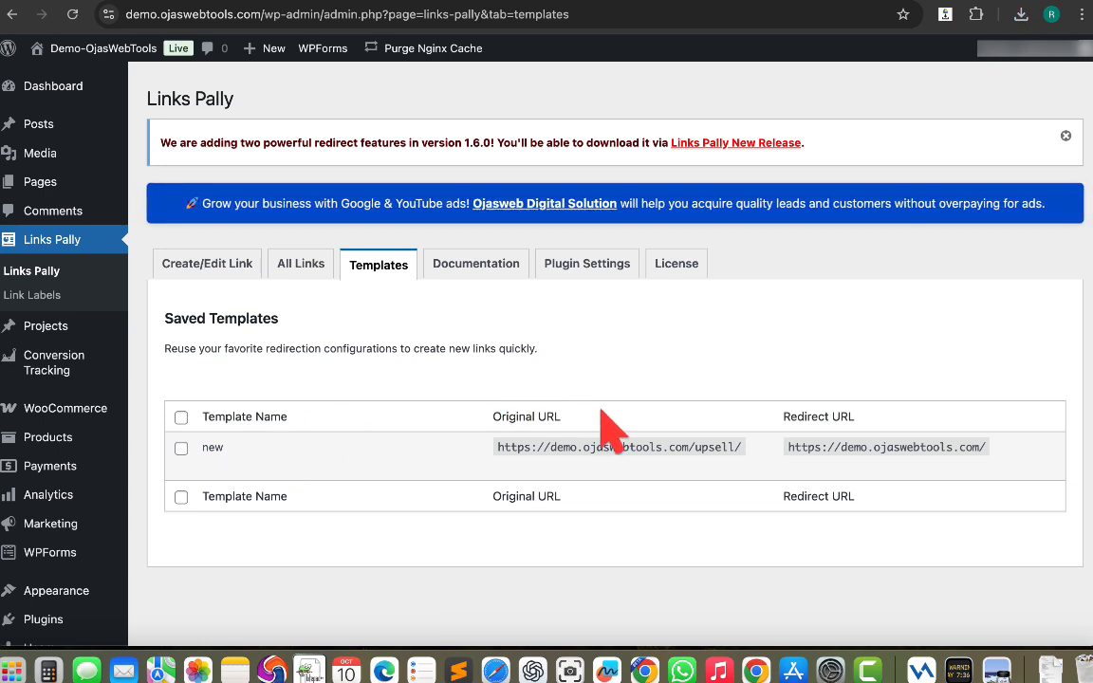
Open the saved template new to create a link from it and review its prefilled fields.
{"action": "mouse_move", "coordinate": [512, 452]}
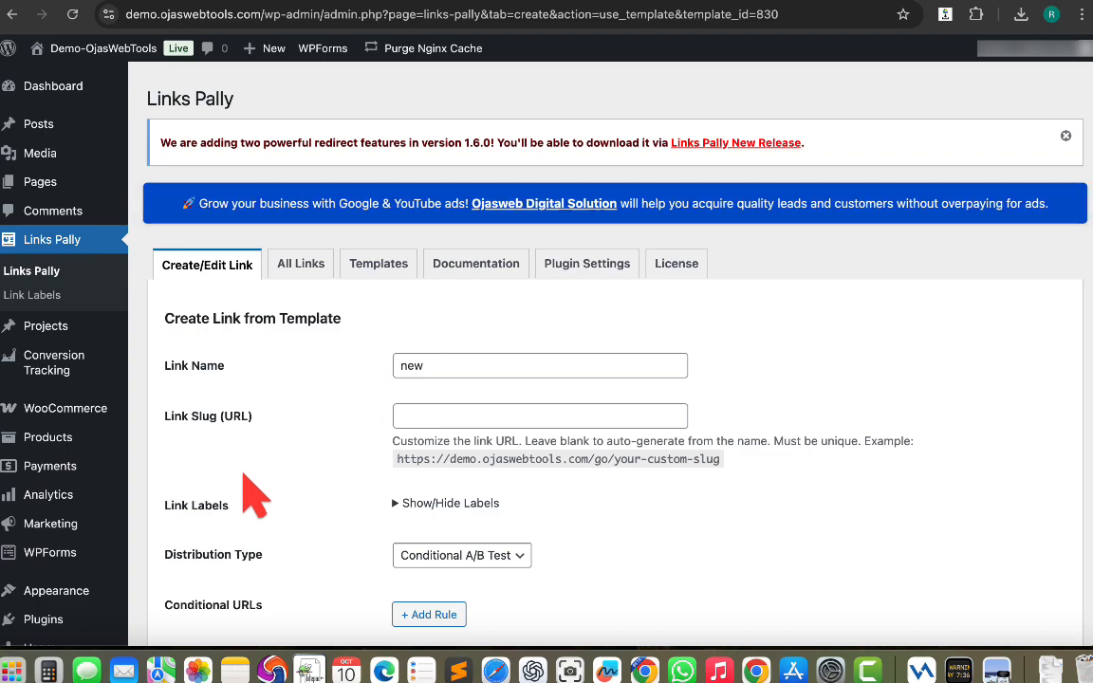
{"action": "scroll", "coordinate": [292, 484], "scroll_direction": "down", "scroll_amount": 4}
{"action": "scroll", "coordinate": [297, 488], "scroll_direction": "down", "scroll_amount": 1}
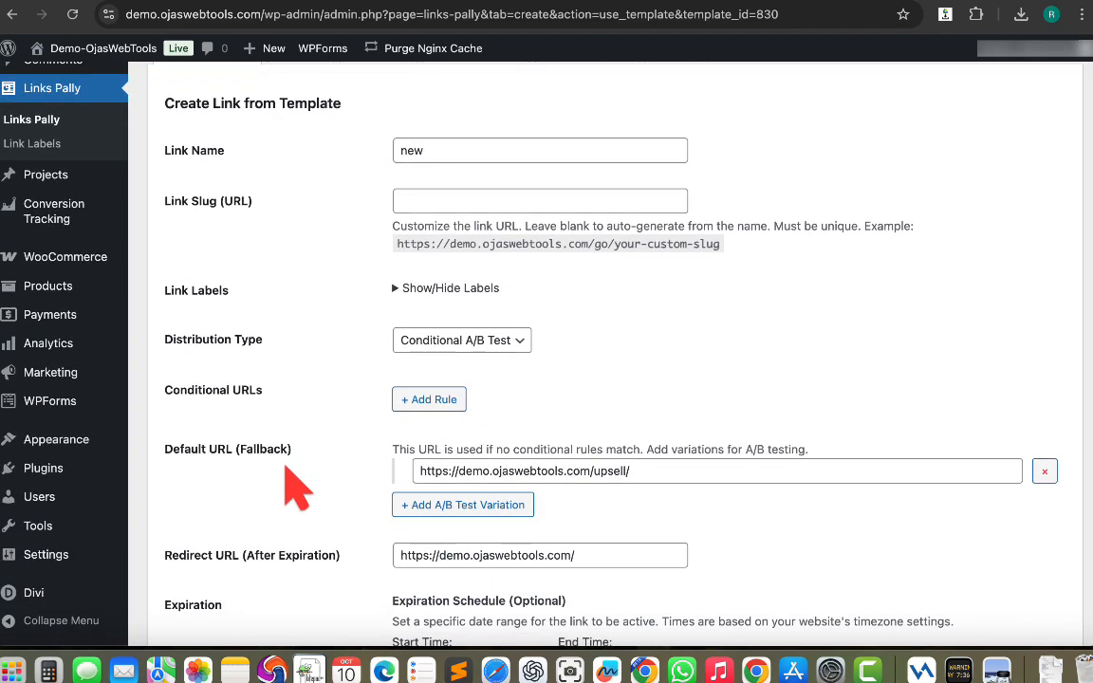
{"action": "scroll", "coordinate": [297, 489], "scroll_direction": "up", "scroll_amount": 5}
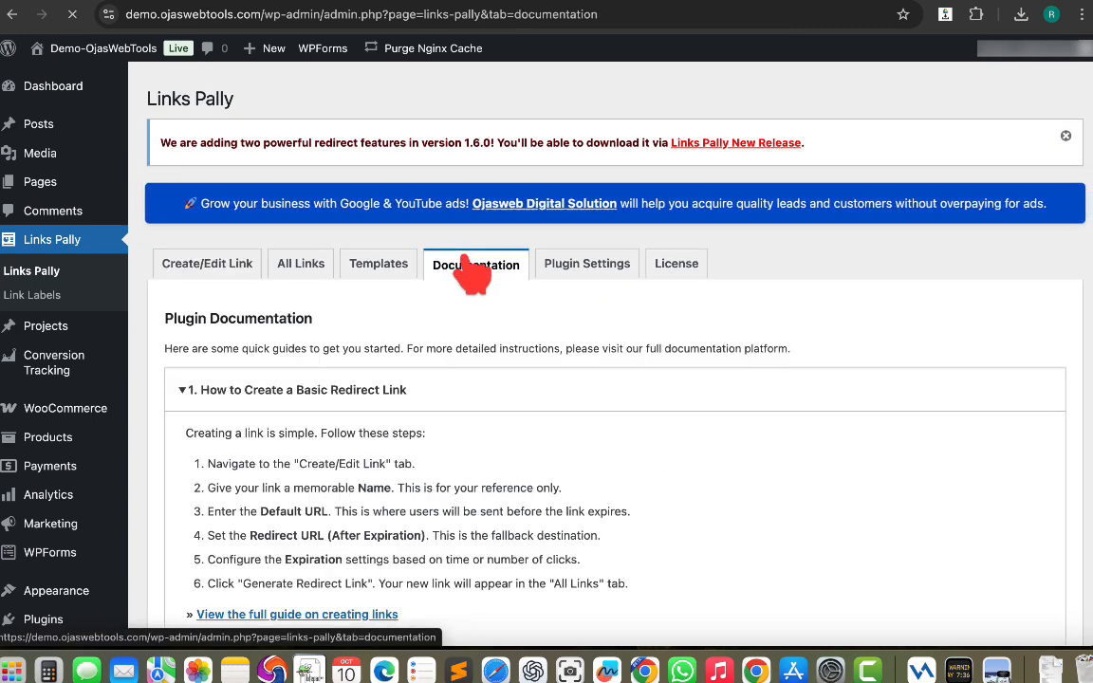
Read the basic redirect link guide in the documentation and review the Plugin Settings options.
{"action": "scroll", "coordinate": [488, 397], "scroll_direction": "down", "scroll_amount": 1}
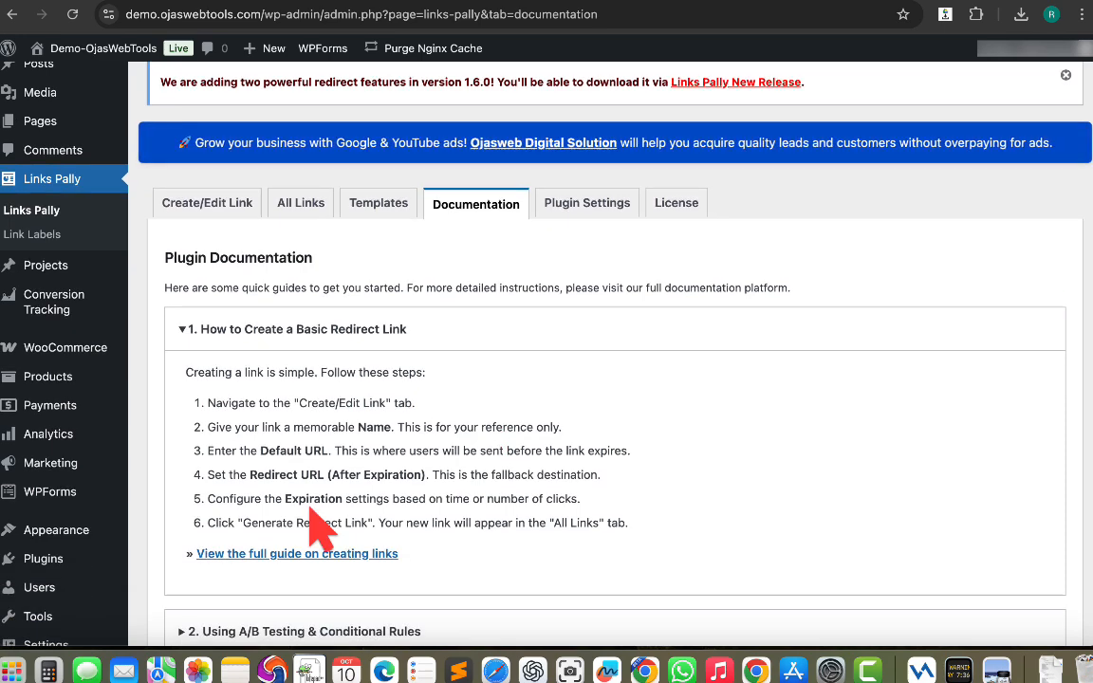
{"action": "scroll", "coordinate": [318, 528], "scroll_direction": "up", "scroll_amount": 2}
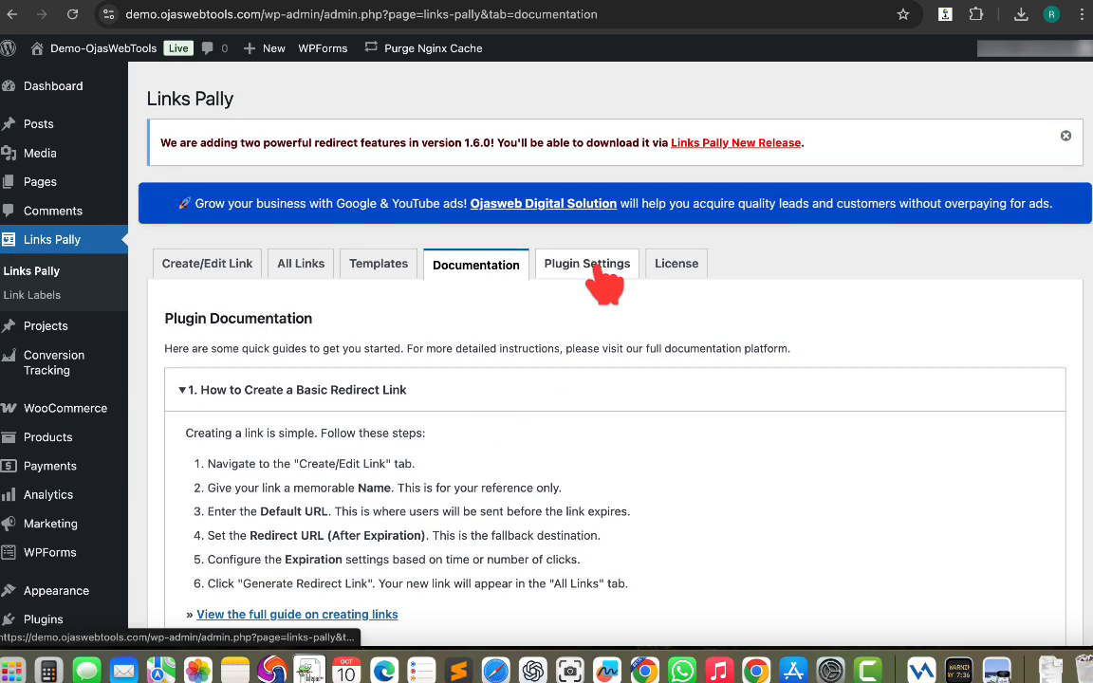
{"action": "left_click", "coordinate": [598, 273]}
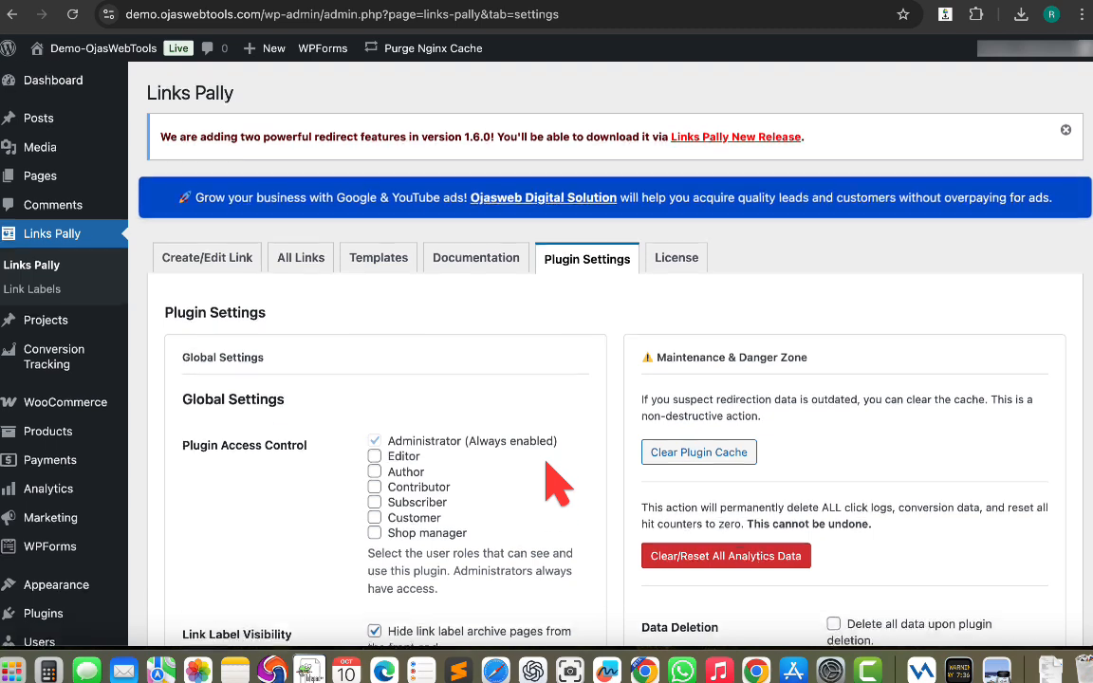
{"action": "scroll", "coordinate": [589, 456], "scroll_direction": "down", "scroll_amount": 4}
{"action": "scroll", "coordinate": [354, 342], "scroll_direction": "up", "scroll_amount": 2}
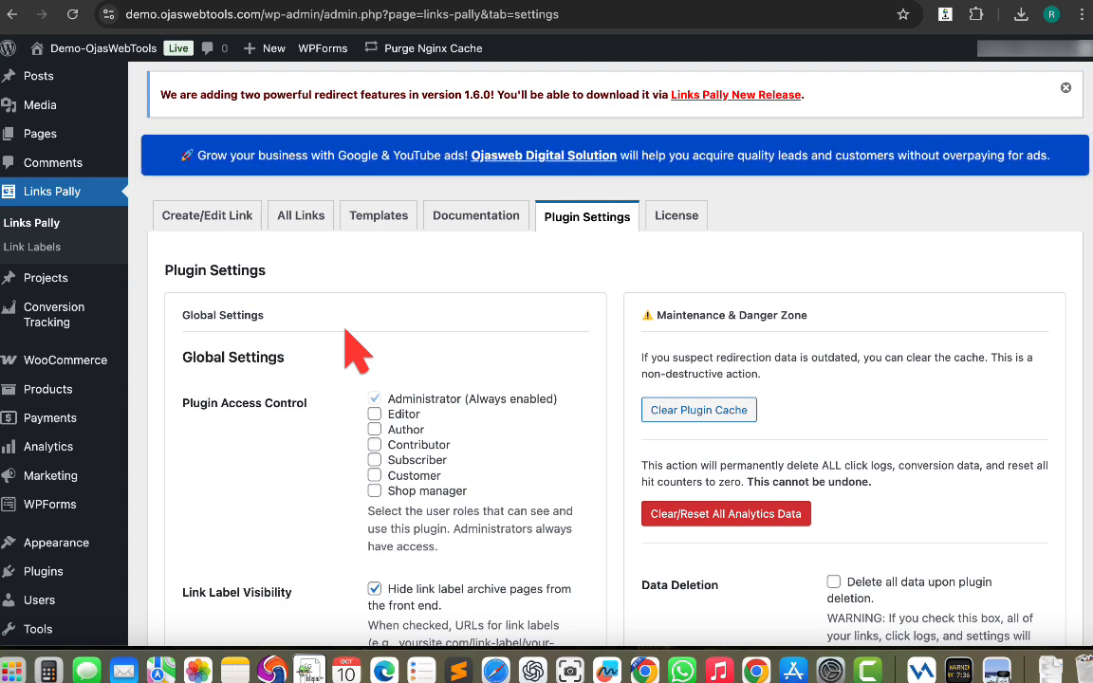
{"action": "scroll", "coordinate": [346, 331], "scroll_direction": "down", "scroll_amount": 5}
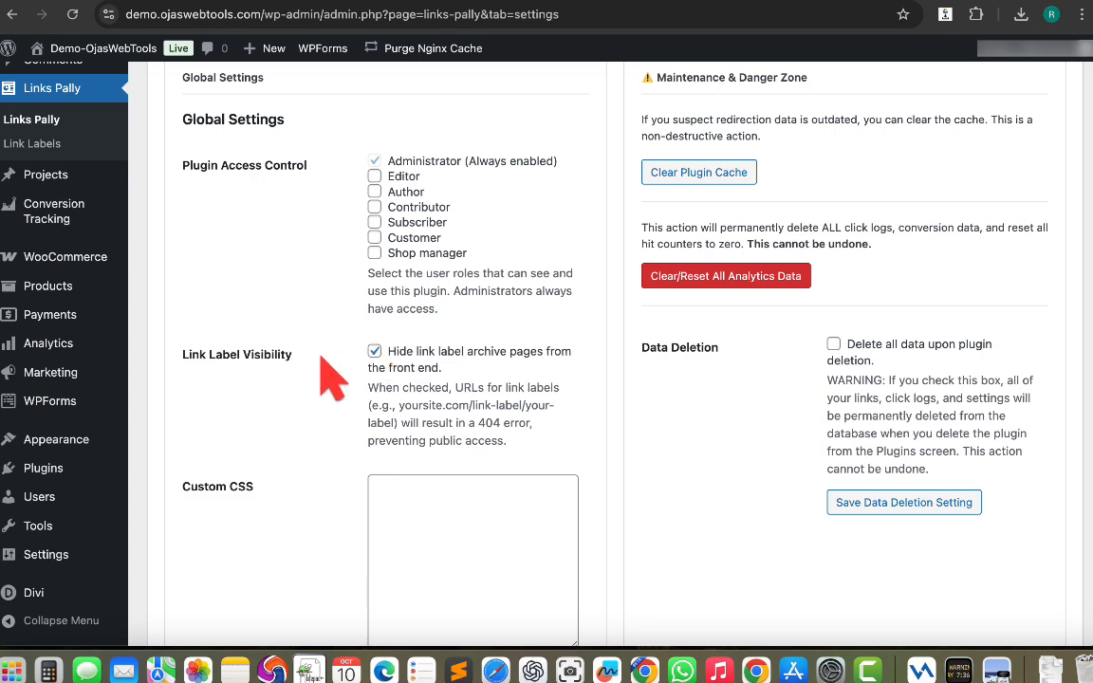
{"action": "scroll", "coordinate": [332, 380], "scroll_direction": "down", "scroll_amount": 7}
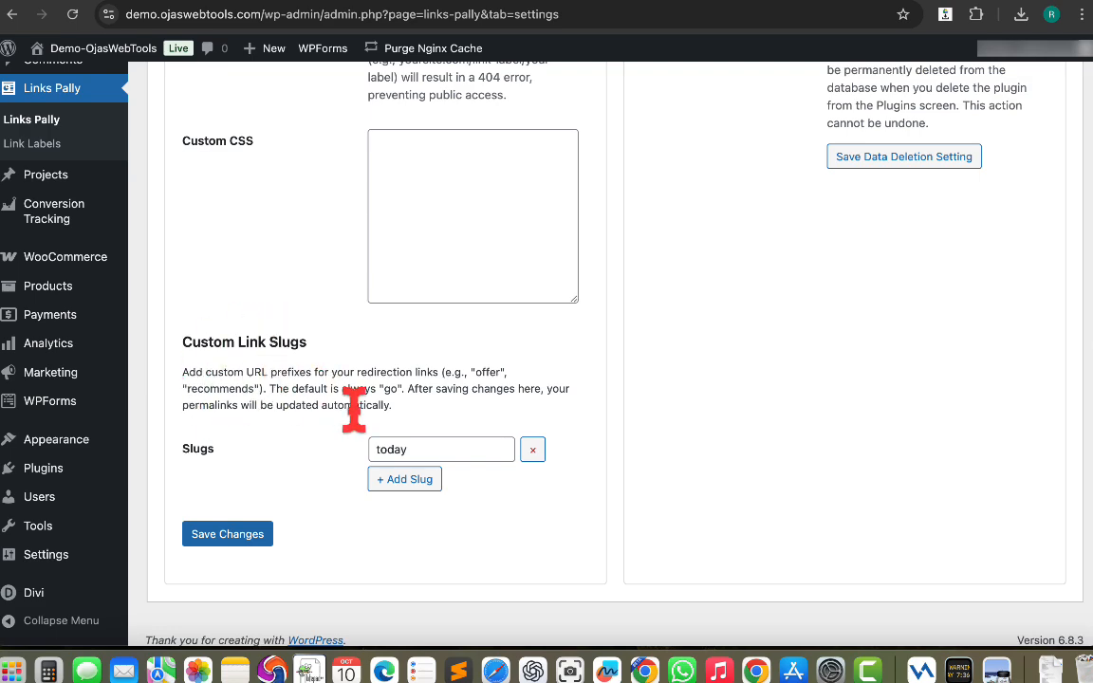
{"action": "scroll", "coordinate": [352, 408], "scroll_direction": "up", "scroll_amount": 10}
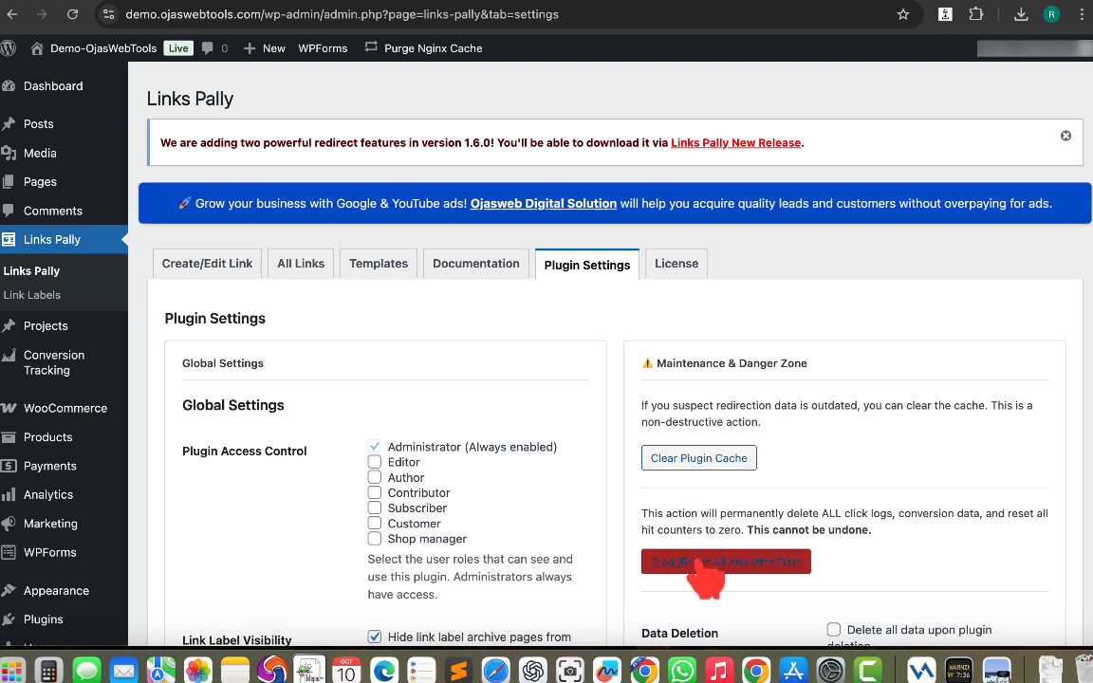
{"action": "scroll", "coordinate": [703, 574], "scroll_direction": "down", "scroll_amount": 5}
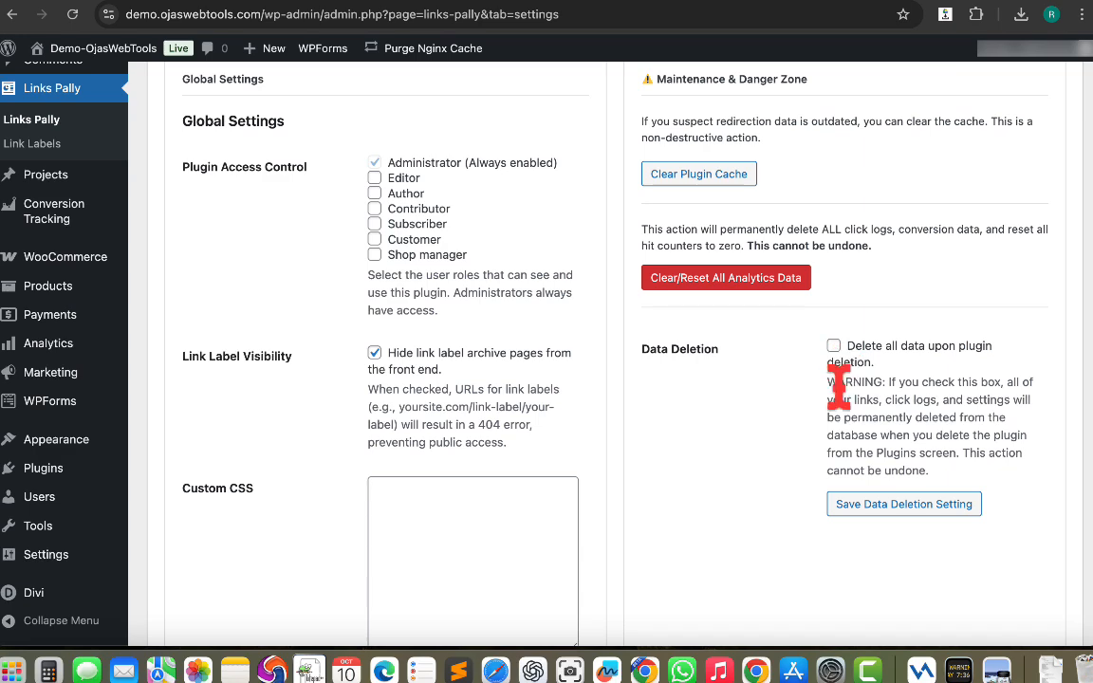
{"action": "scroll", "coordinate": [835, 389], "scroll_direction": "up", "scroll_amount": 5}
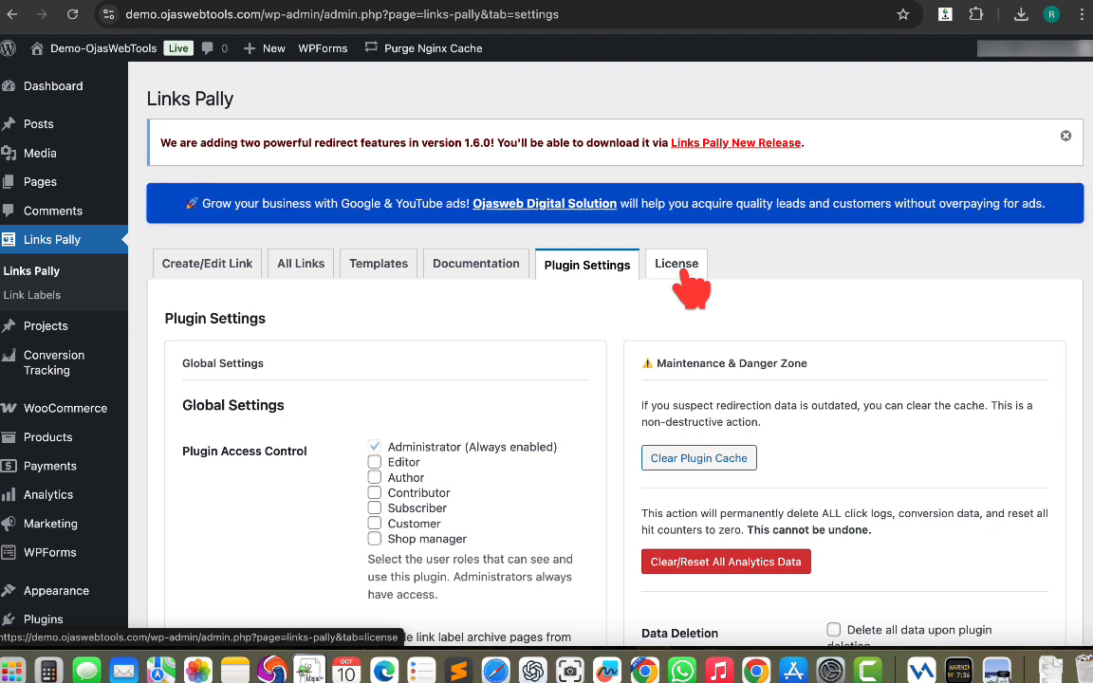
Open the new link form and name the link use c.
{"action": "left_click", "coordinate": [187, 271]}
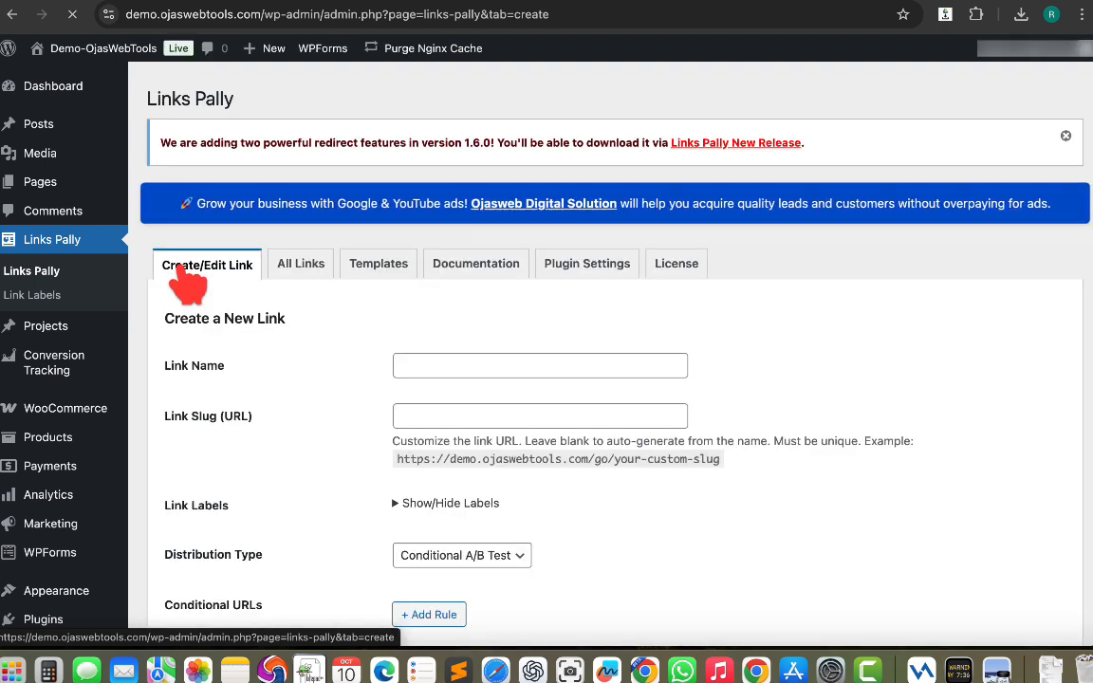
{"action": "left_click", "coordinate": [442, 365]}
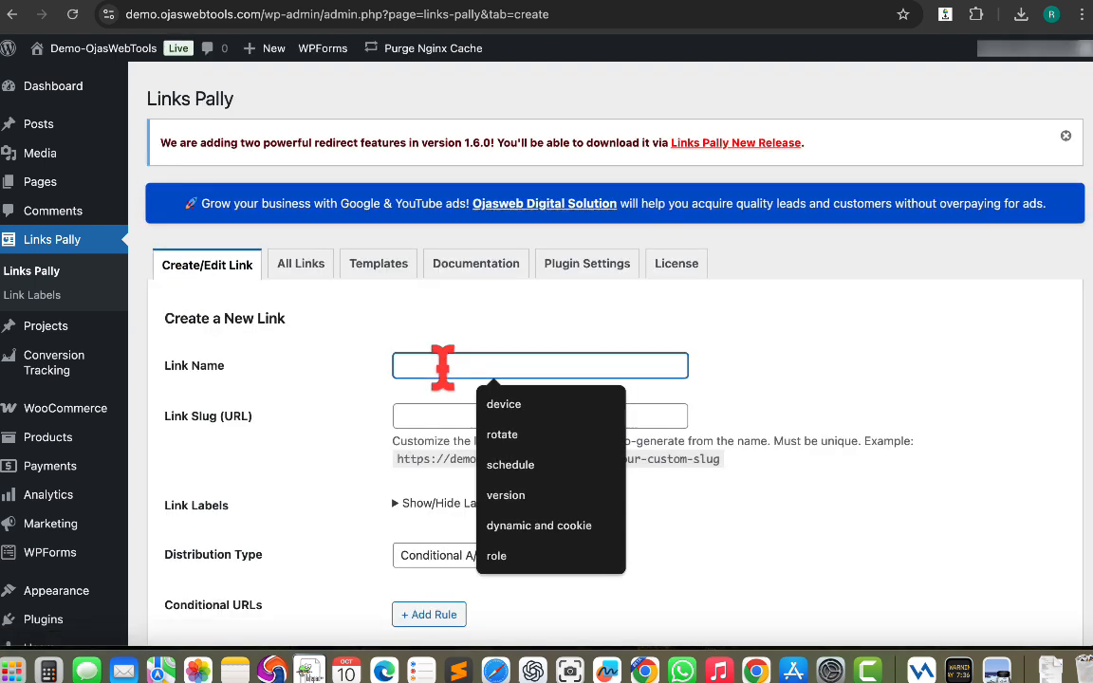
{"action": "type", "text": "use d"}
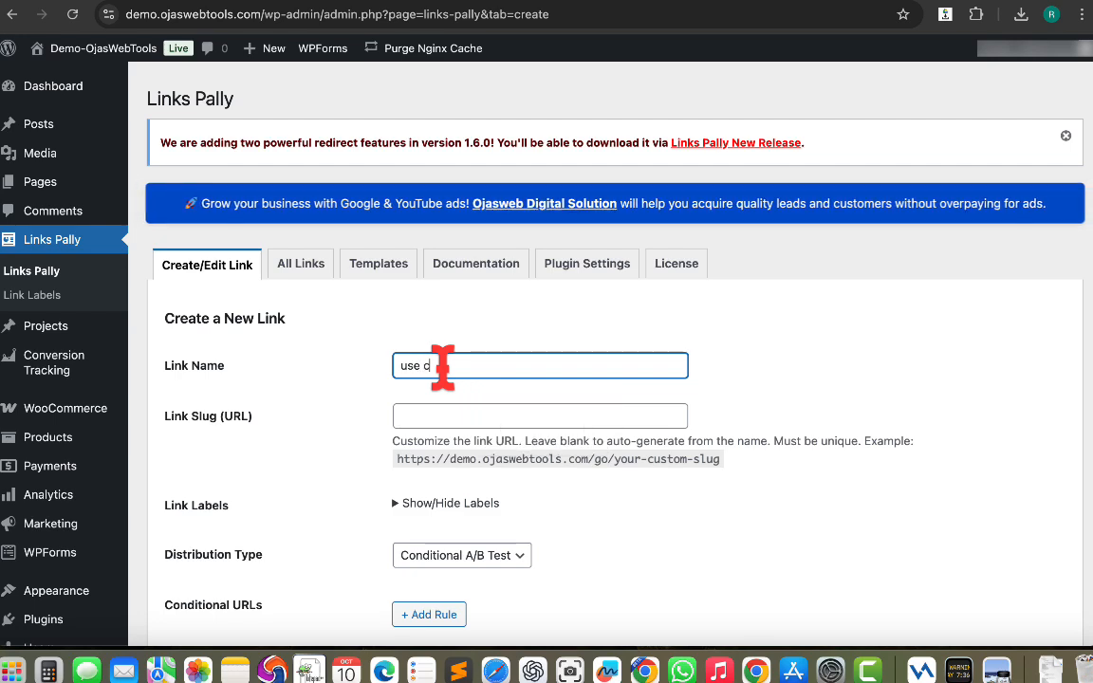
Assign the Use Cases label to the new link.
{"action": "scroll", "coordinate": [442, 366], "scroll_direction": "down", "scroll_amount": 5}
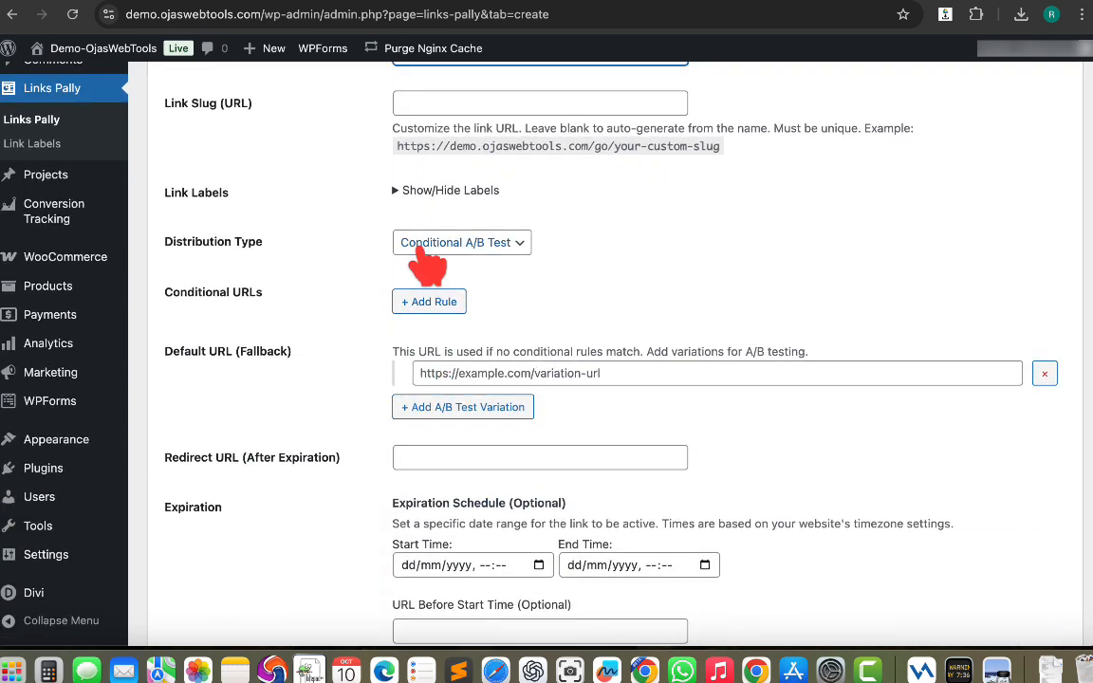
{"action": "left_click", "coordinate": [407, 192]}
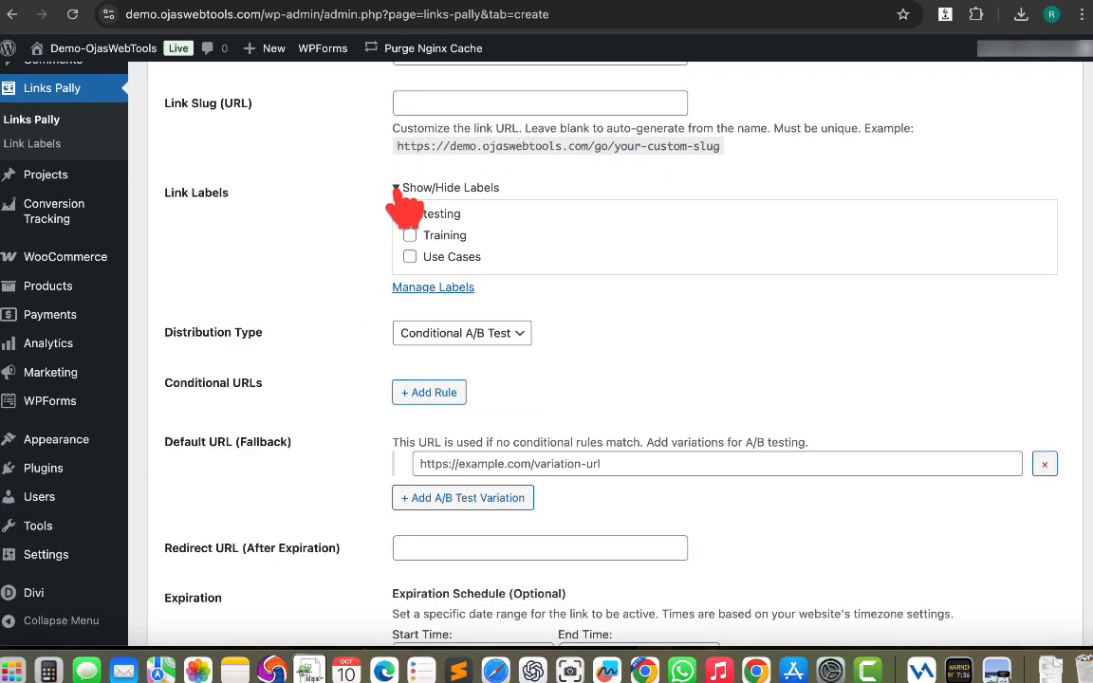
{"action": "left_click", "coordinate": [411, 256]}
{"action": "scroll", "coordinate": [398, 342], "scroll_direction": "down", "scroll_amount": 3}
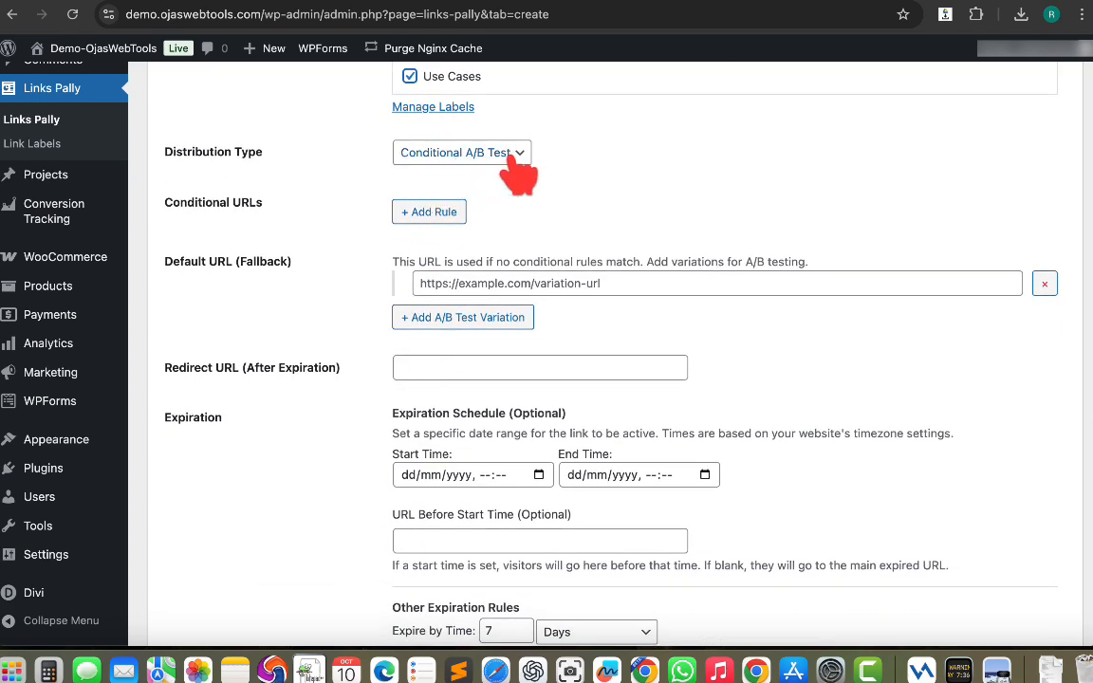
{"action": "left_click", "coordinate": [474, 283]}
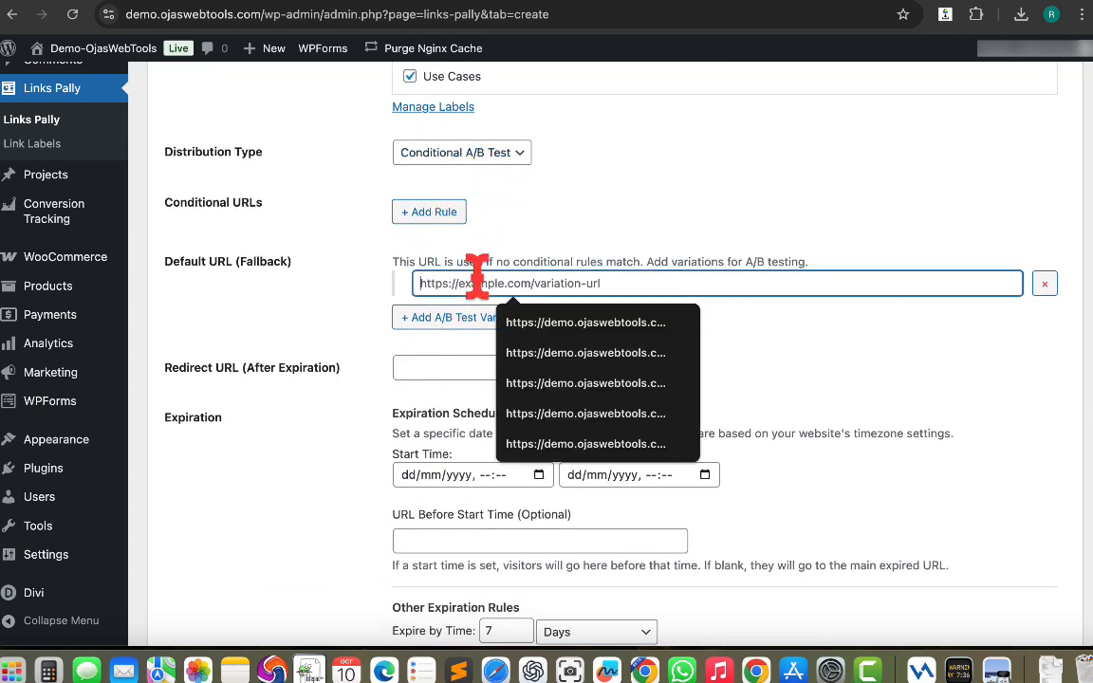
{"action": "left_click", "coordinate": [564, 322]}
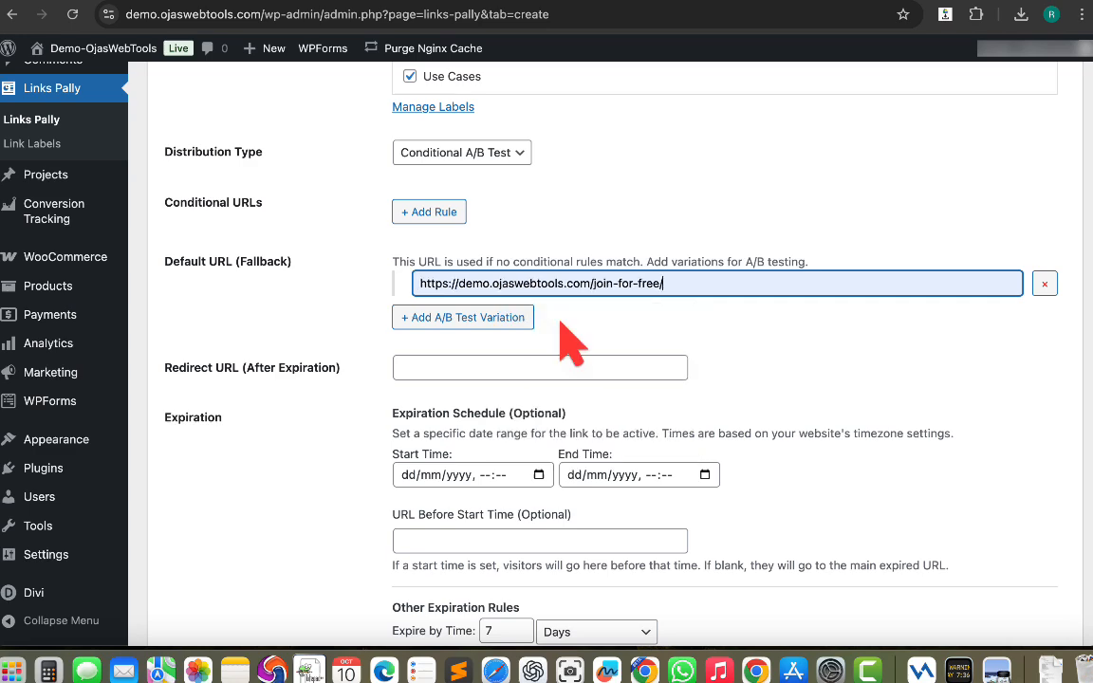
{"action": "left_click", "coordinate": [426, 368]}
{"action": "left_click", "coordinate": [546, 409]}
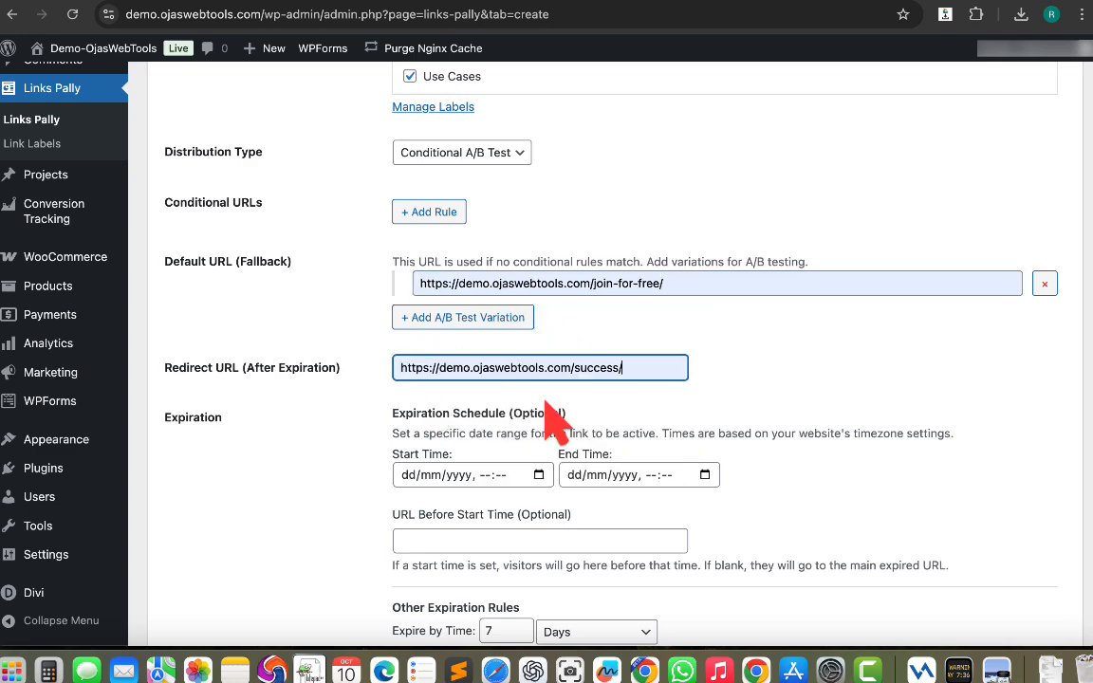
Set the link's expire-by-time rule to 1 Minutes (Cookie).
{"action": "scroll", "coordinate": [332, 512], "scroll_direction": "down", "scroll_amount": 3}
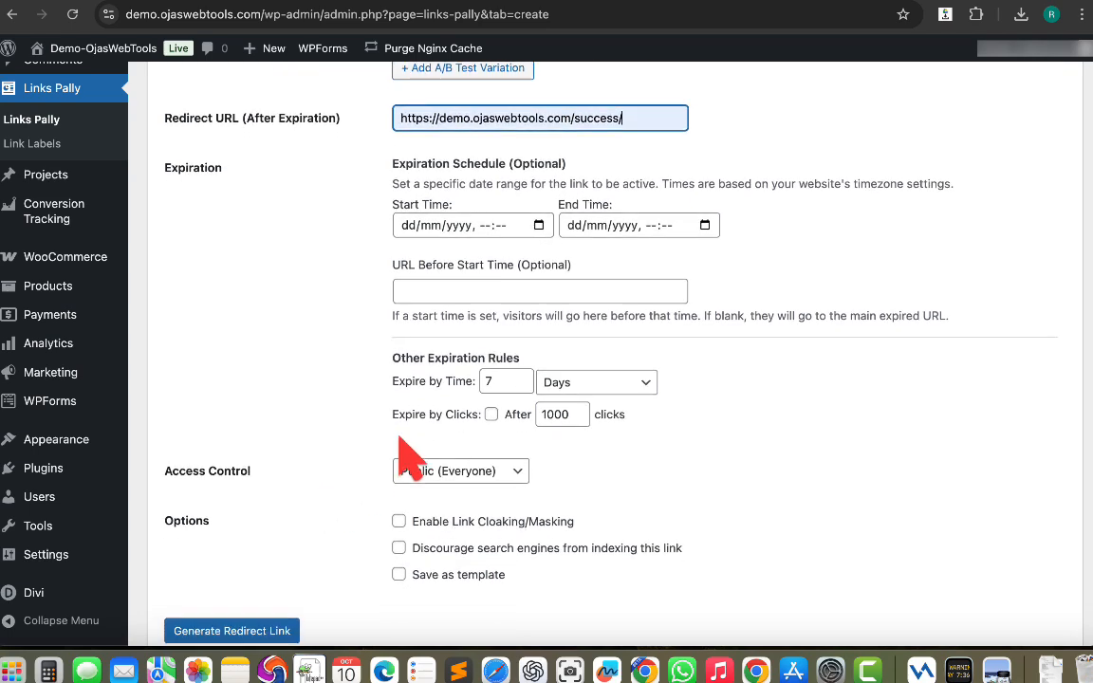
{"action": "left_click", "coordinate": [627, 387]}
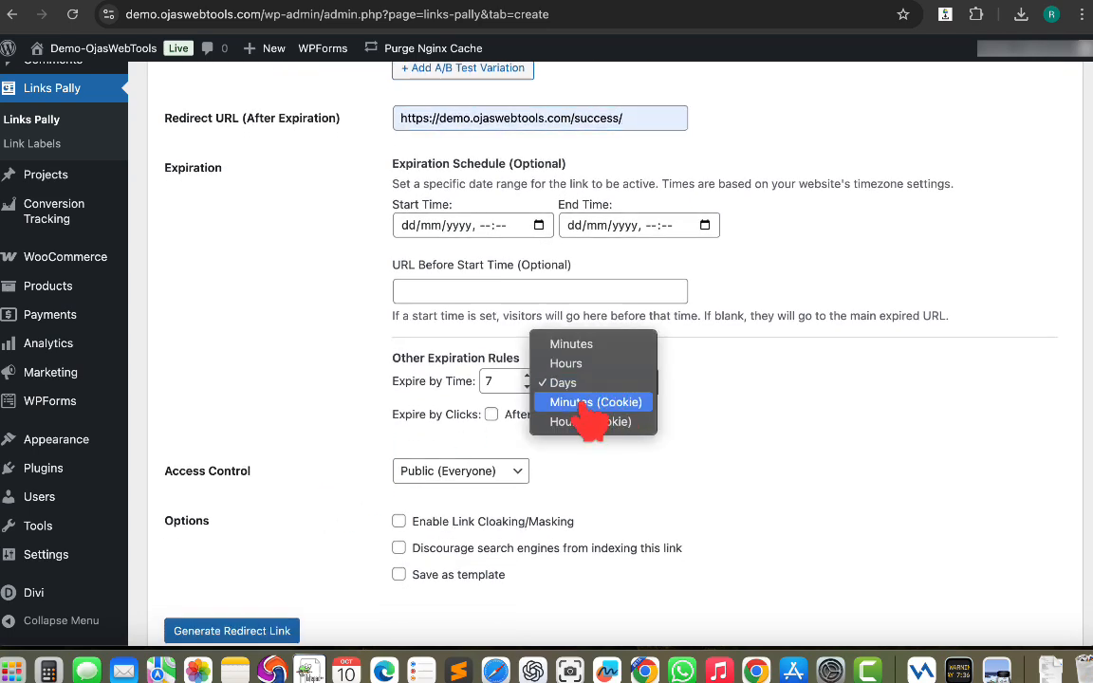
{"action": "left_click", "coordinate": [583, 405]}
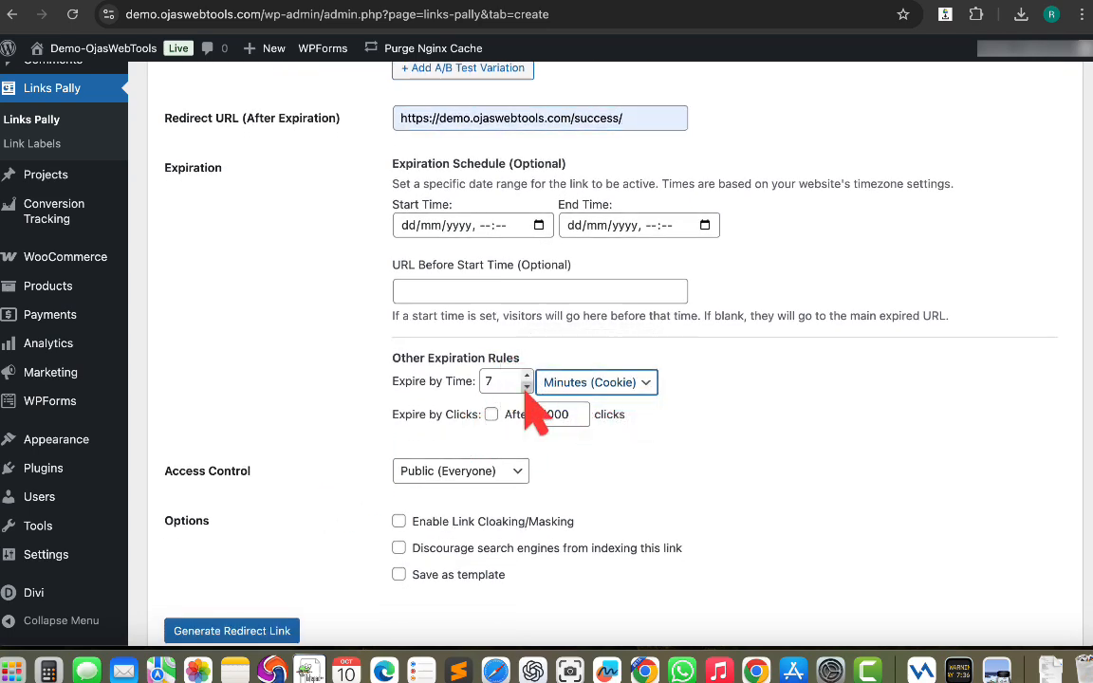
{"action": "left_click", "coordinate": [527, 387]}
{"action": "left_click", "coordinate": [526, 387]}
{"action": "left_click", "coordinate": [527, 387]}
{"action": "left_click", "coordinate": [526, 387]}
{"action": "left_click", "coordinate": [527, 388]}
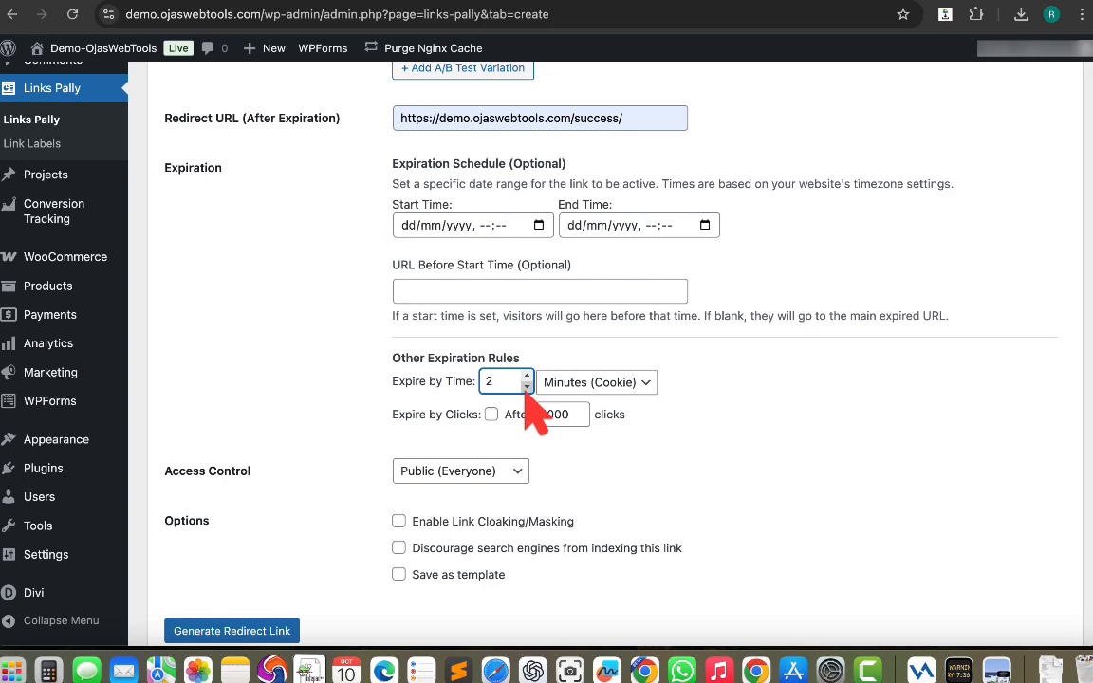
{"action": "left_click", "coordinate": [527, 387]}
{"action": "left_click", "coordinate": [354, 390]}
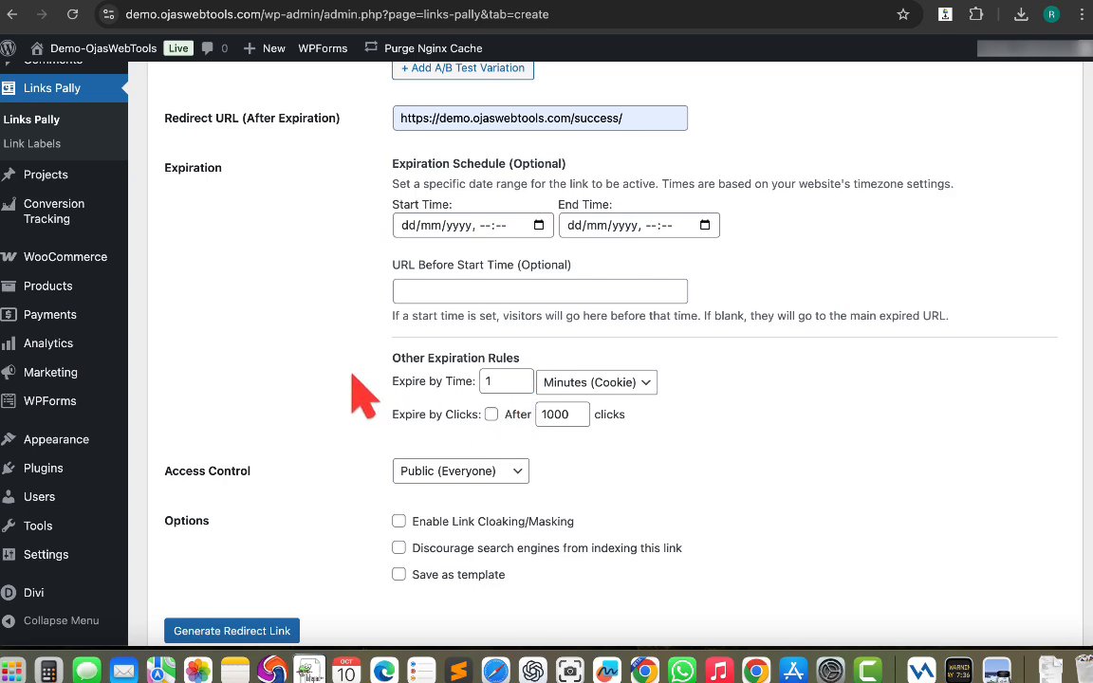
Enable link cloaking/masking and generate the redirect link.
{"action": "scroll", "coordinate": [364, 397], "scroll_direction": "up", "scroll_amount": 5}
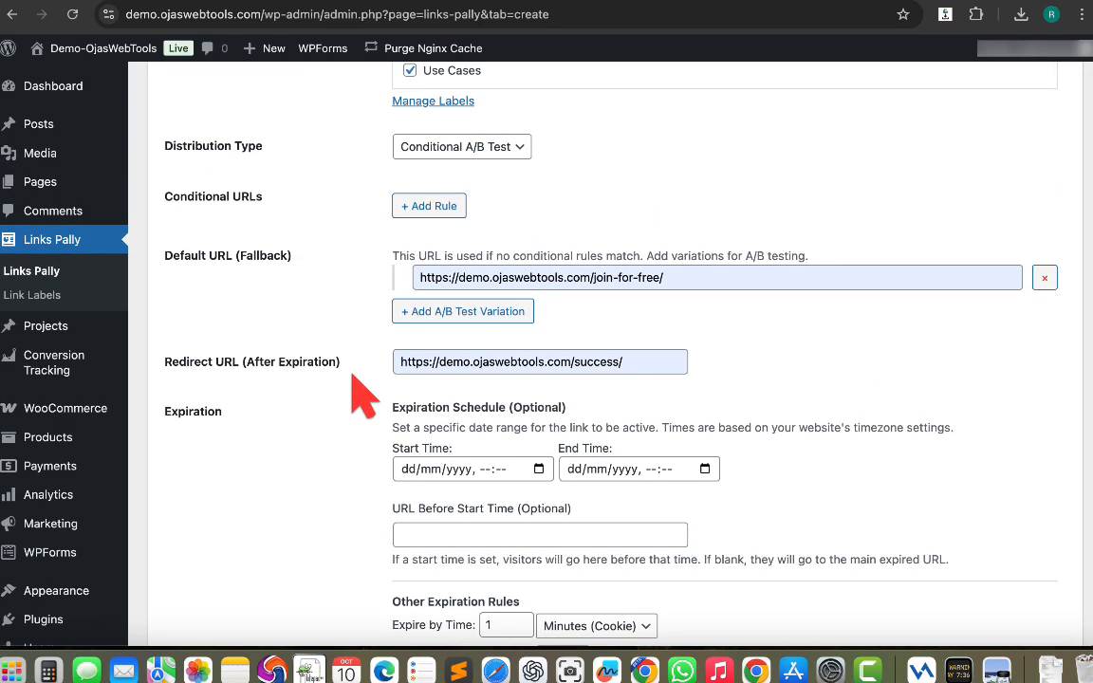
{"action": "scroll", "coordinate": [363, 397], "scroll_direction": "up", "scroll_amount": 2}
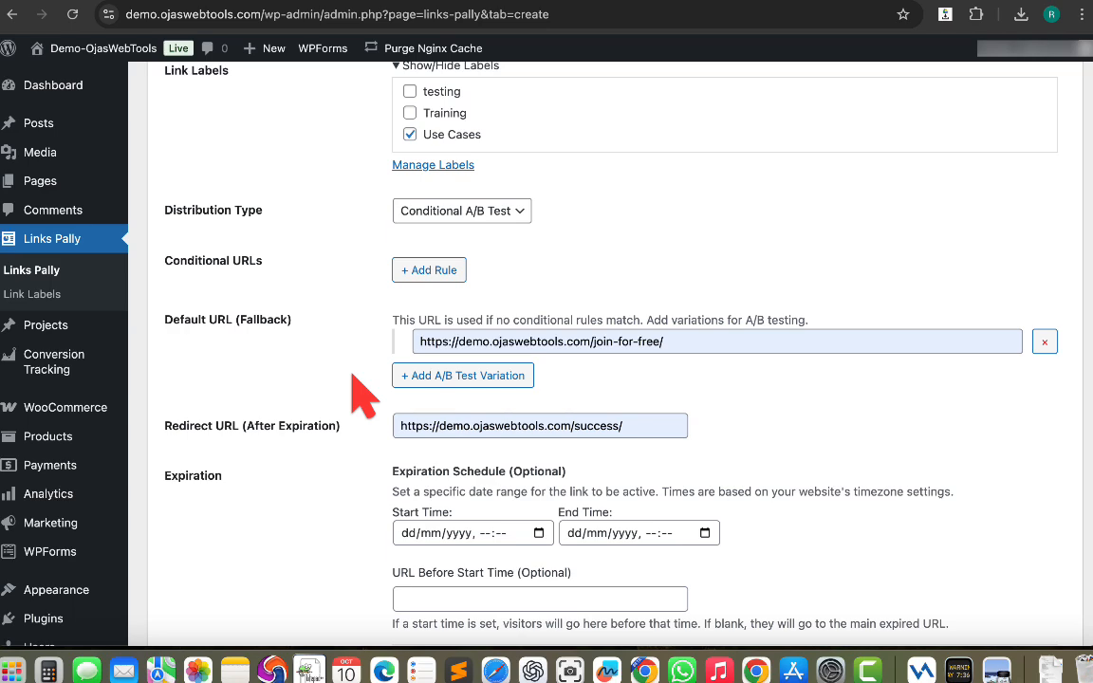
{"action": "scroll", "coordinate": [363, 397], "scroll_direction": "down", "scroll_amount": 3}
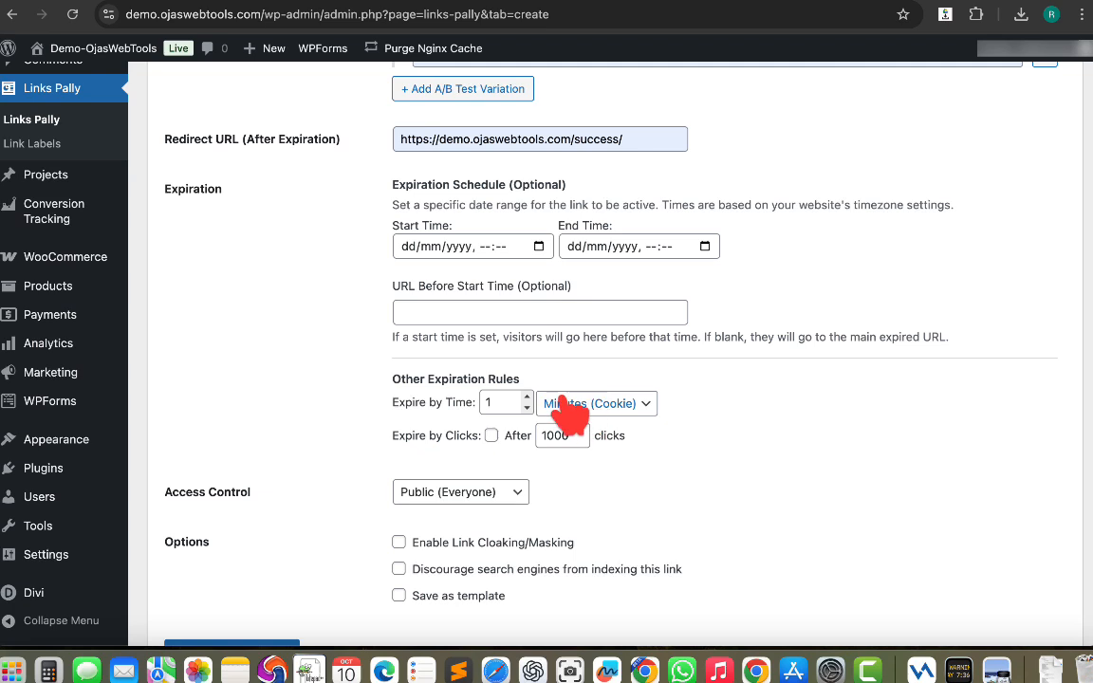
{"action": "scroll", "coordinate": [410, 450], "scroll_direction": "down", "scroll_amount": 2}
{"action": "left_click", "coordinate": [400, 432]}
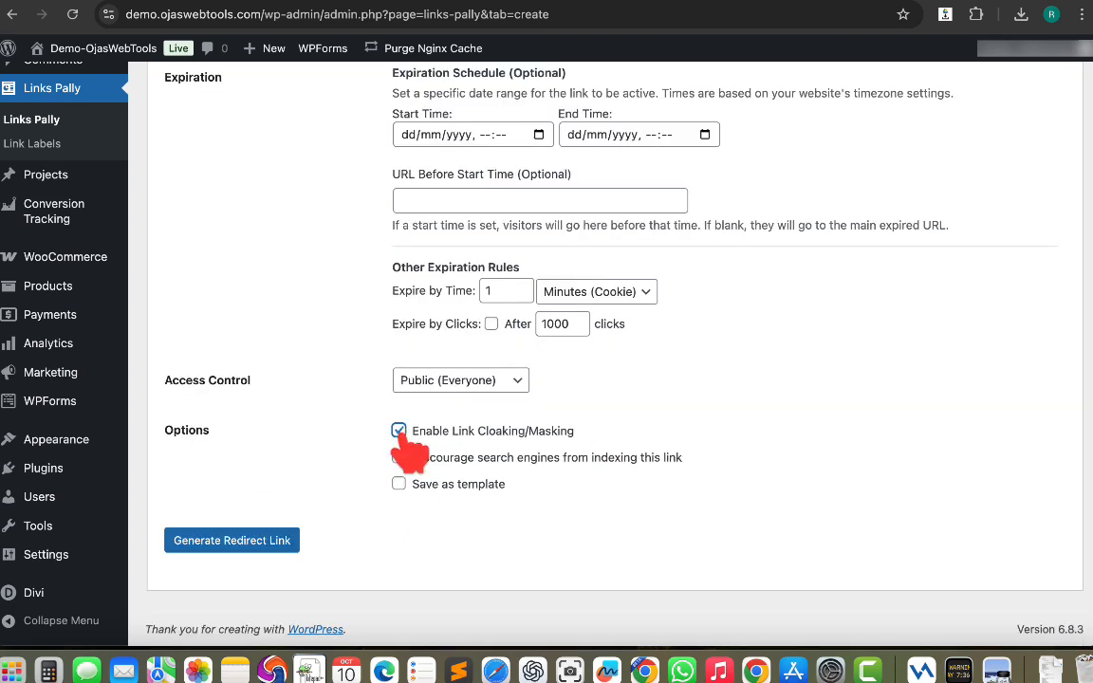
{"action": "left_click", "coordinate": [228, 542]}
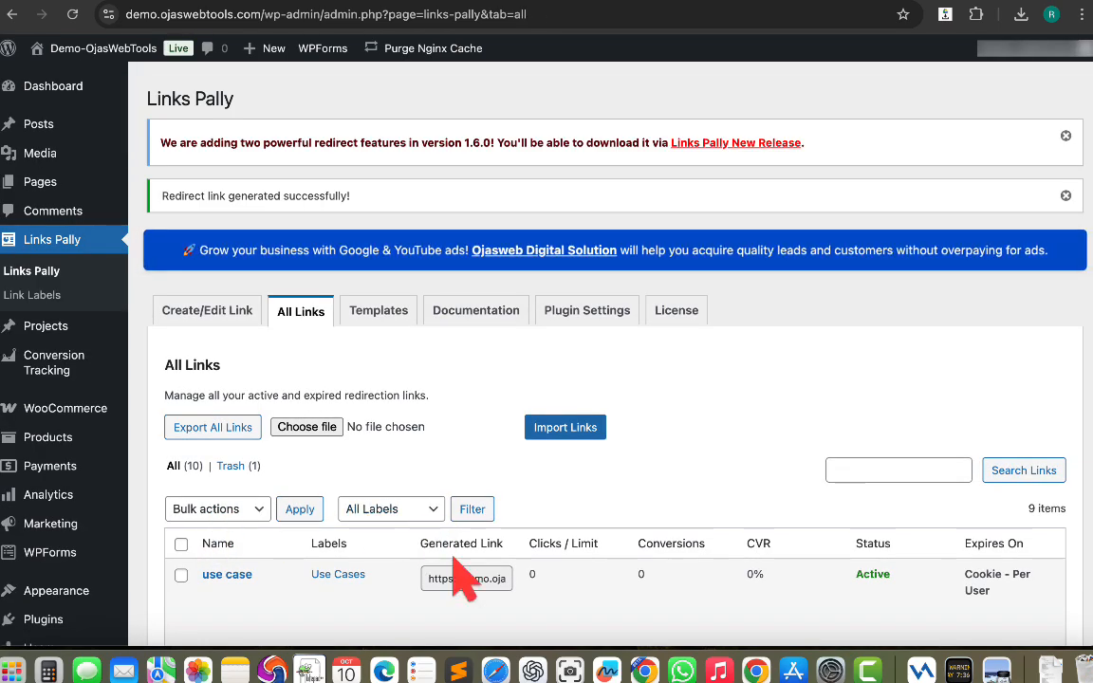
Copy the generated link of the use case entry in the links list.
{"action": "scroll", "coordinate": [455, 559], "scroll_direction": "down", "scroll_amount": 1}
{"action": "left_click", "coordinate": [458, 540]}
{"action": "right_click", "coordinate": [456, 538]}
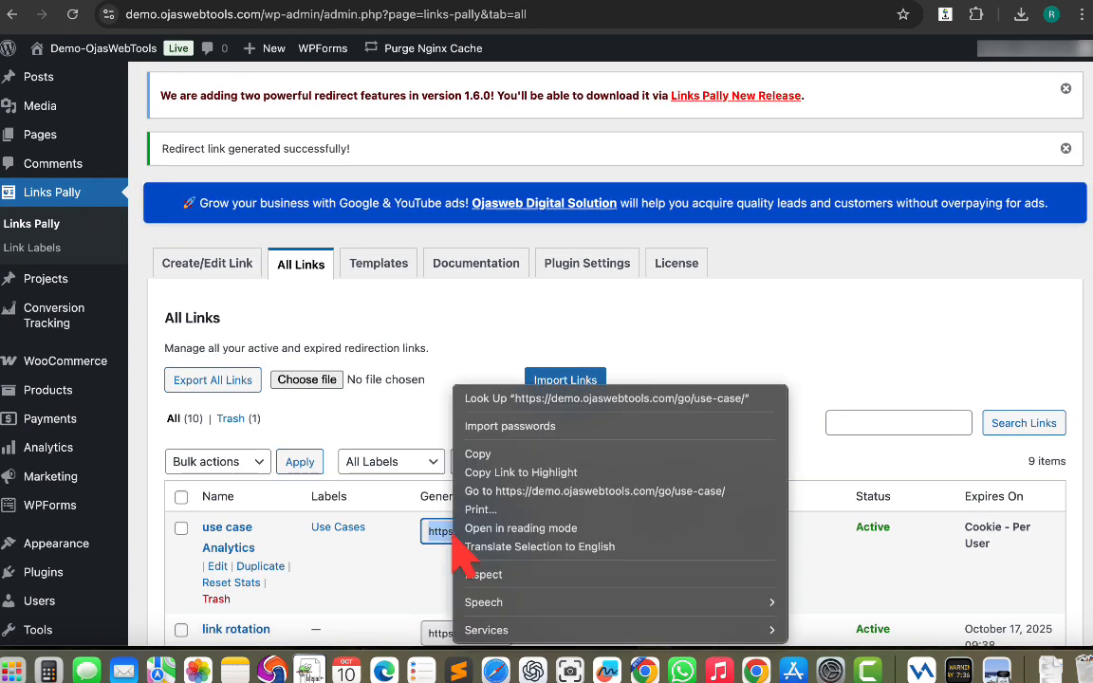
{"action": "left_click", "coordinate": [493, 456]}
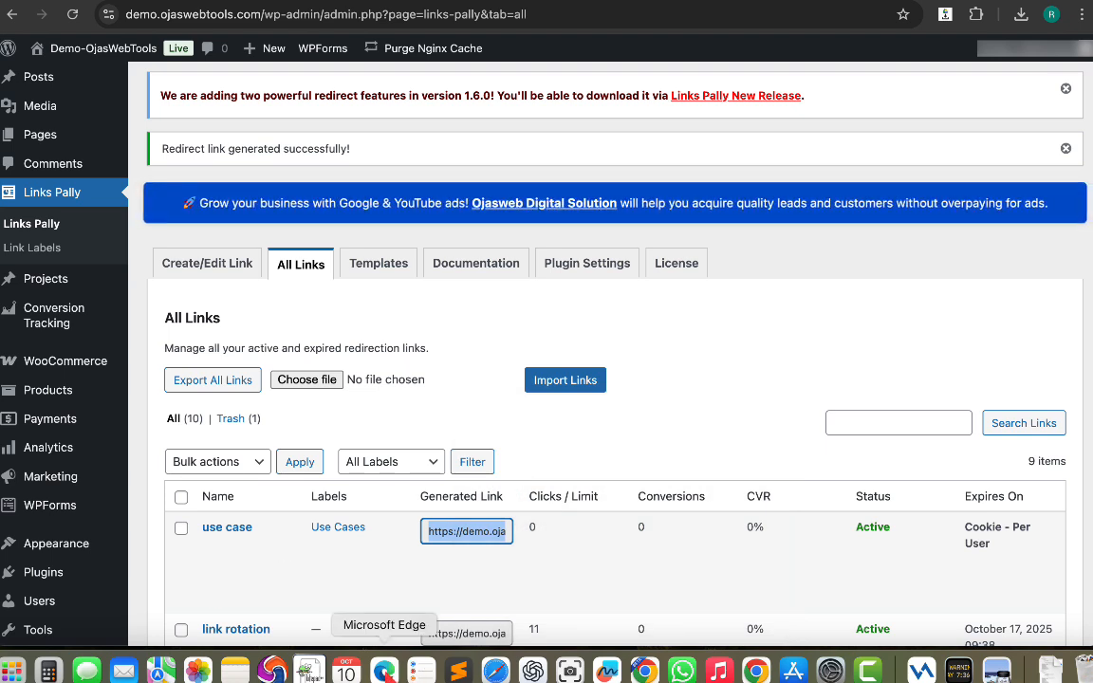
Switch to Microsoft Edge and open the copied use case link, then select its address.
{"action": "left_click", "coordinate": [385, 670]}
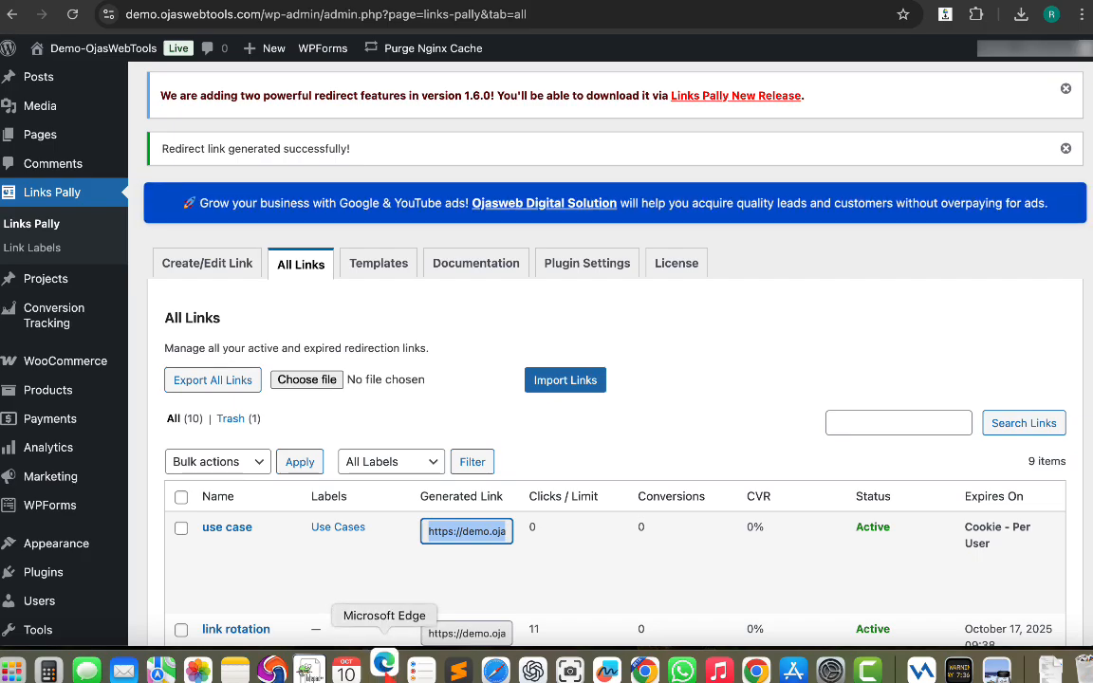
{"action": "key", "text": "super+v"}
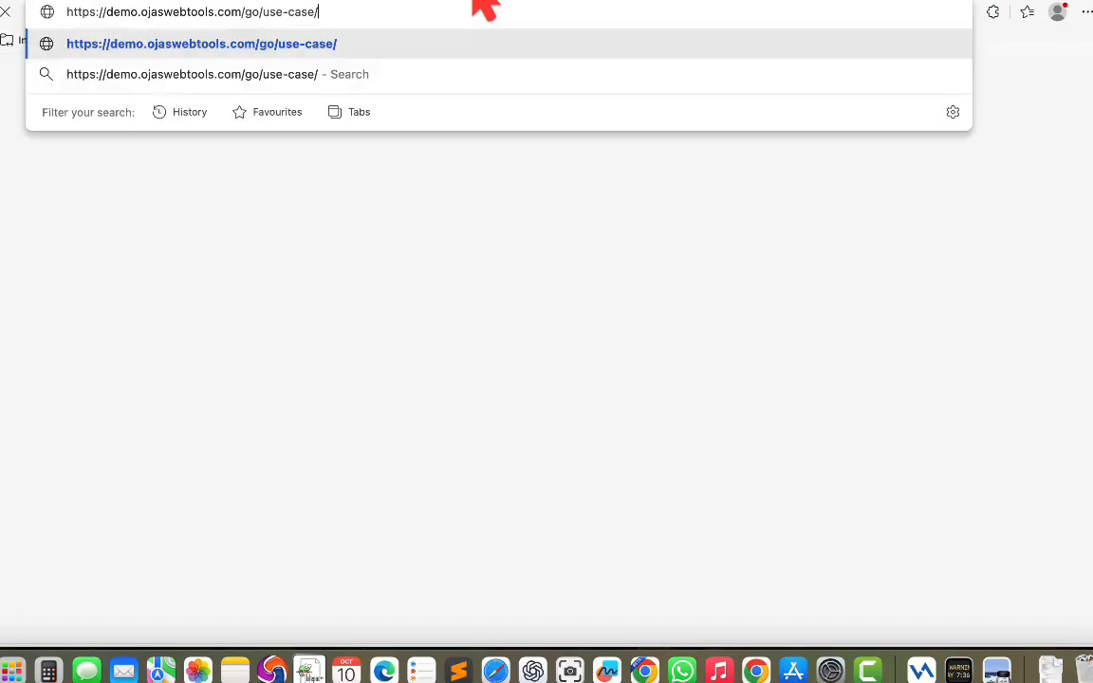
{"action": "key", "text": "Return"}
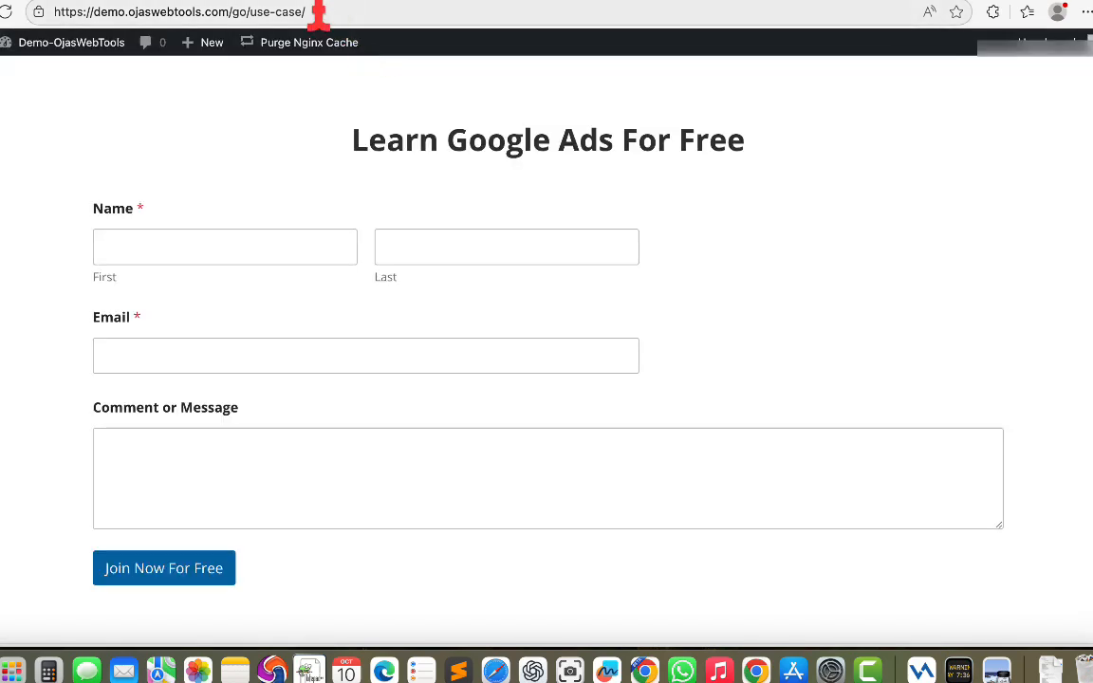
{"action": "left_click", "coordinate": [317, 11]}
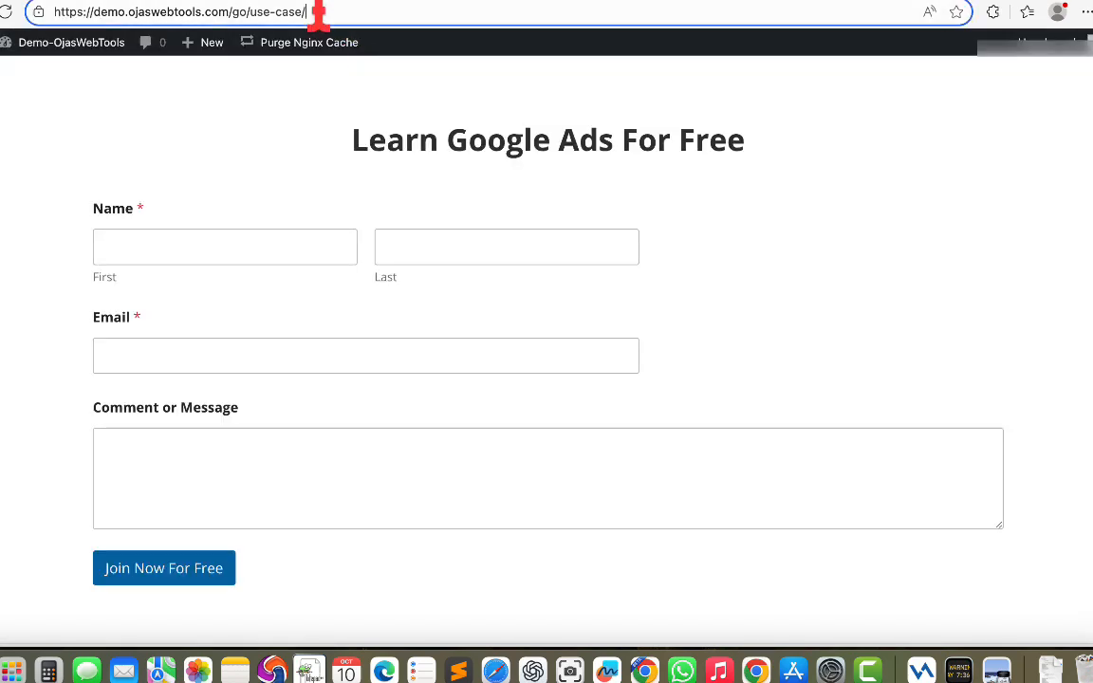
{"action": "left_click_drag", "start_coordinate": [316, 12], "coordinate": [56, 13]}
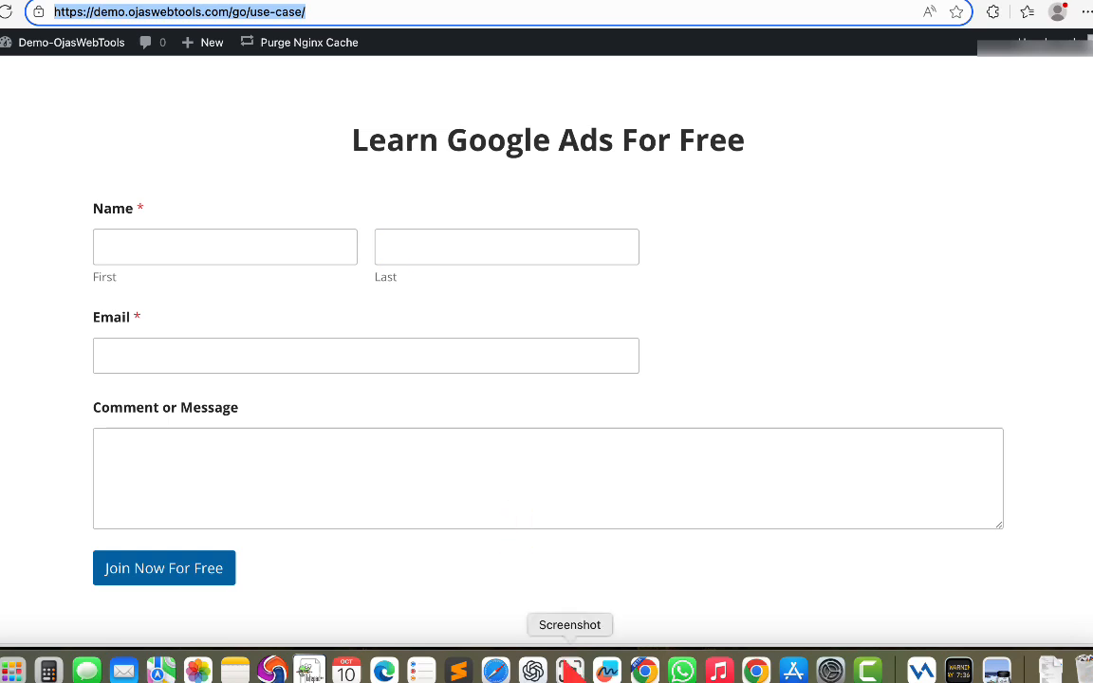
Return to the links list and open the Analytics for the use case link.
{"action": "left_click", "coordinate": [644, 670]}
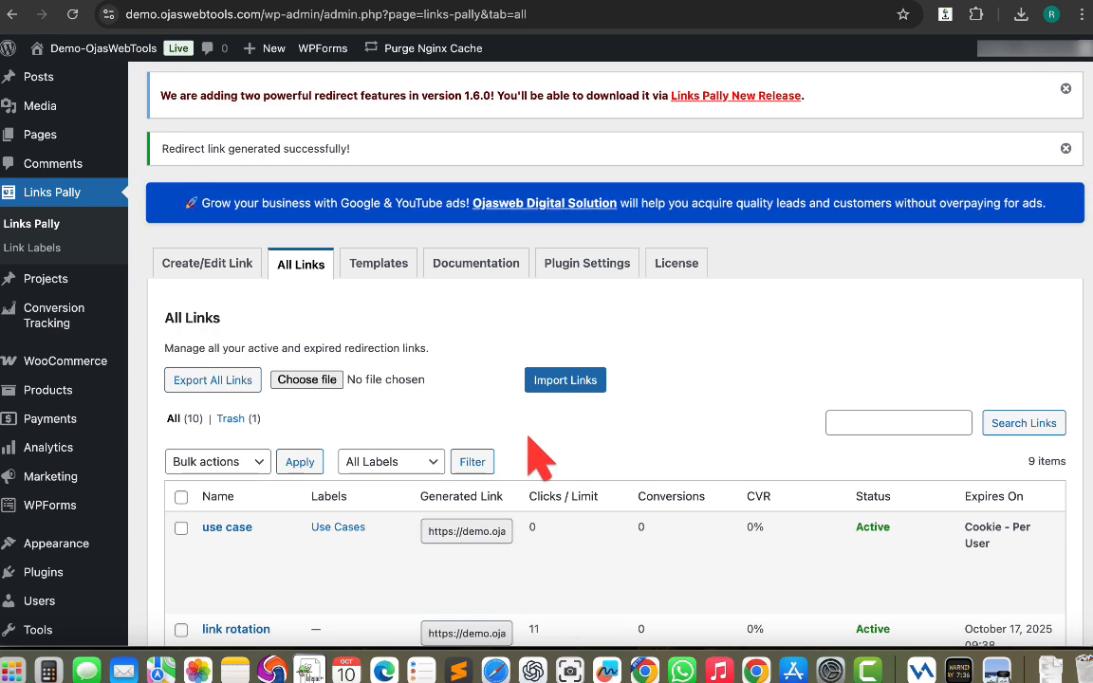
{"action": "scroll", "coordinate": [537, 452], "scroll_direction": "down", "scroll_amount": 5}
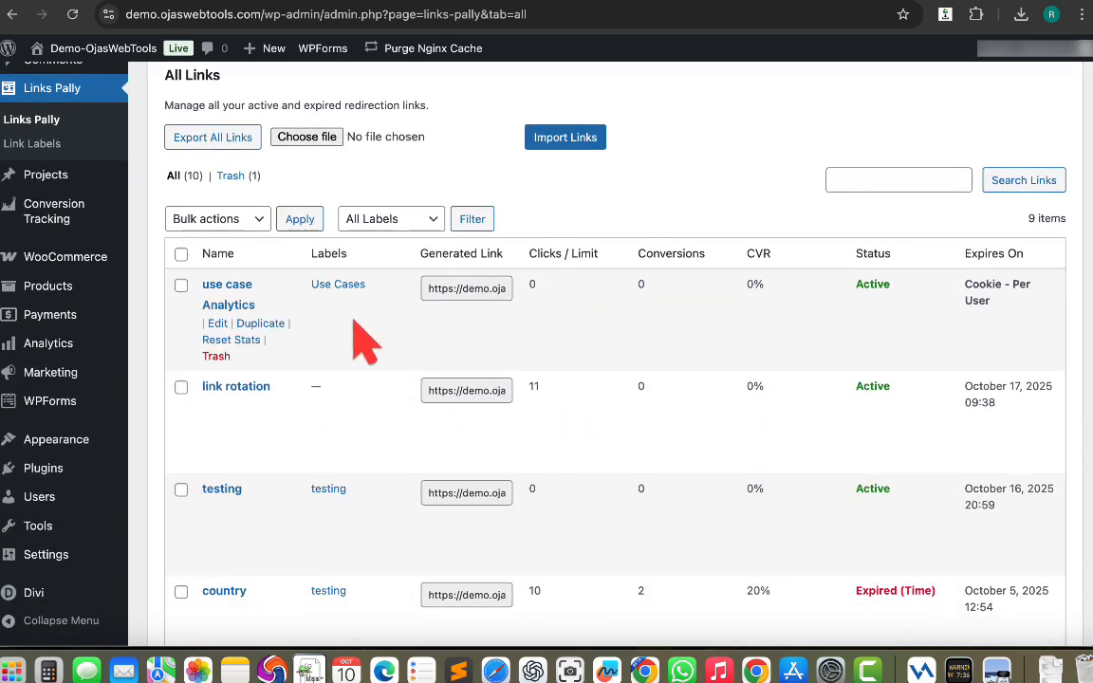
{"action": "left_click", "coordinate": [460, 290]}
{"action": "left_click_drag", "start_coordinate": [536, 289], "coordinate": [513, 284]}
{"action": "left_click", "coordinate": [271, 312]}
{"action": "left_click", "coordinate": [227, 309]}
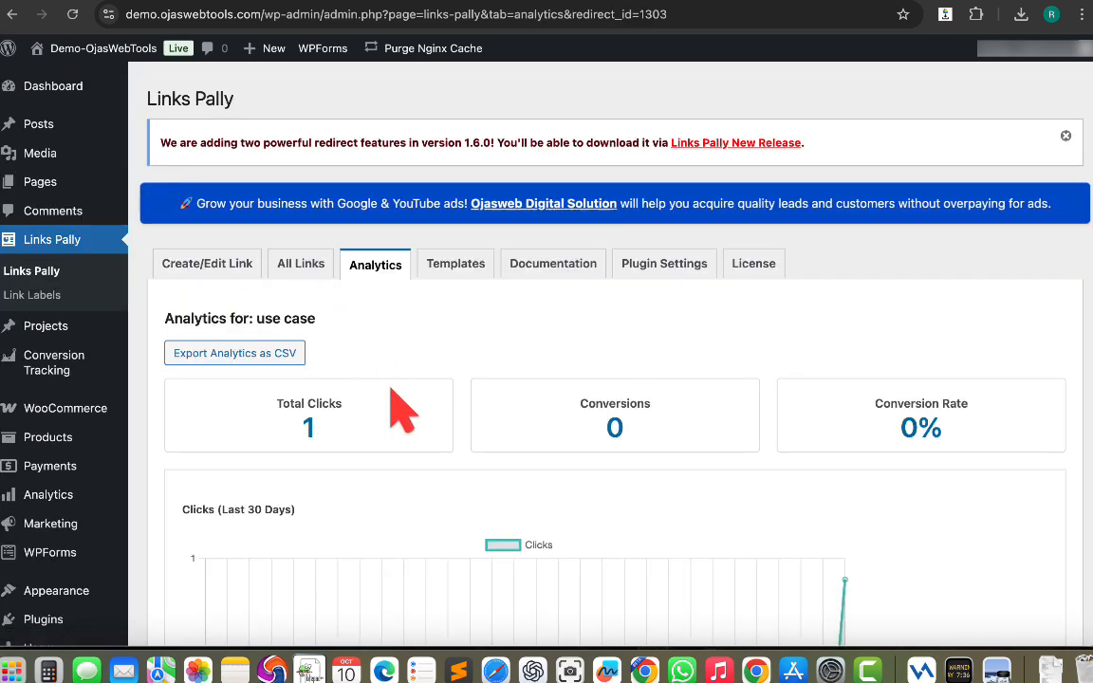
Review the use case link's analytics: clicks chart, A/B test performance and latest clicks.
{"action": "scroll", "coordinate": [389, 399], "scroll_direction": "down", "scroll_amount": 1}
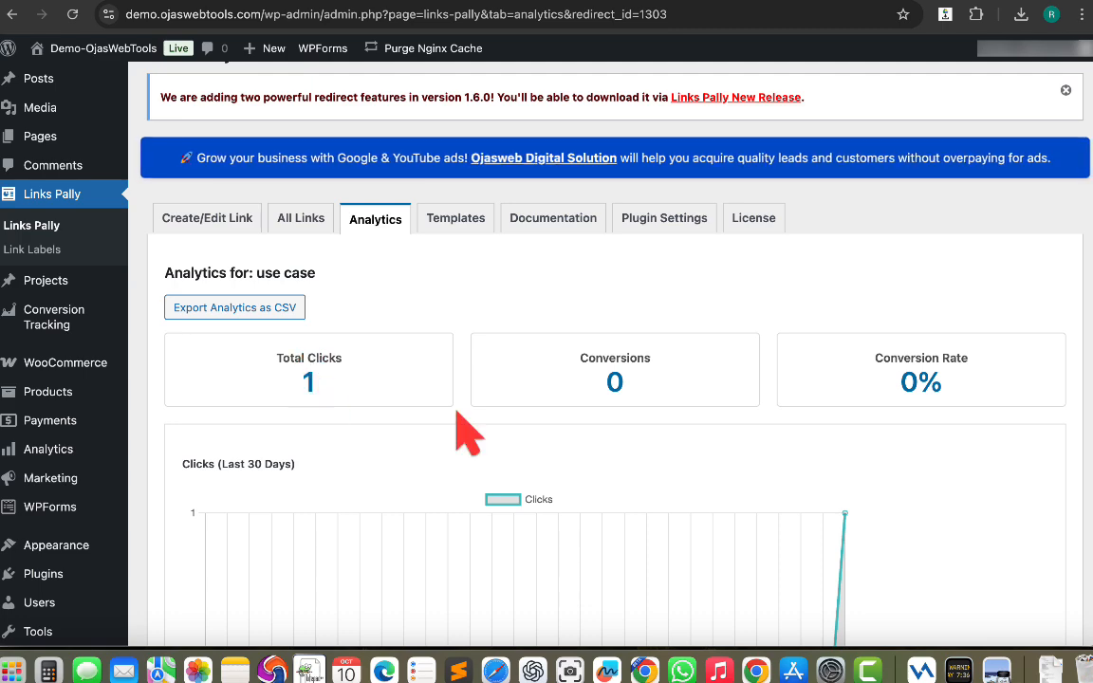
{"action": "scroll", "coordinate": [464, 432], "scroll_direction": "down", "scroll_amount": 1}
{"action": "scroll", "coordinate": [463, 427], "scroll_direction": "down", "scroll_amount": 10}
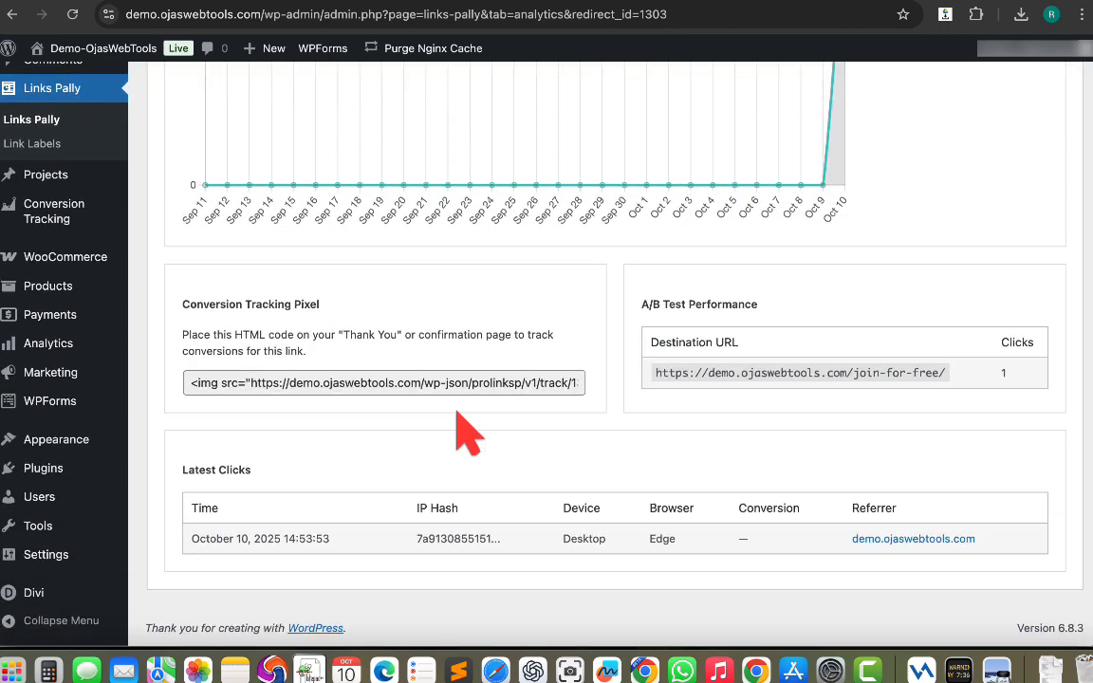
{"action": "left_click_drag", "start_coordinate": [846, 374], "coordinate": [999, 374]}
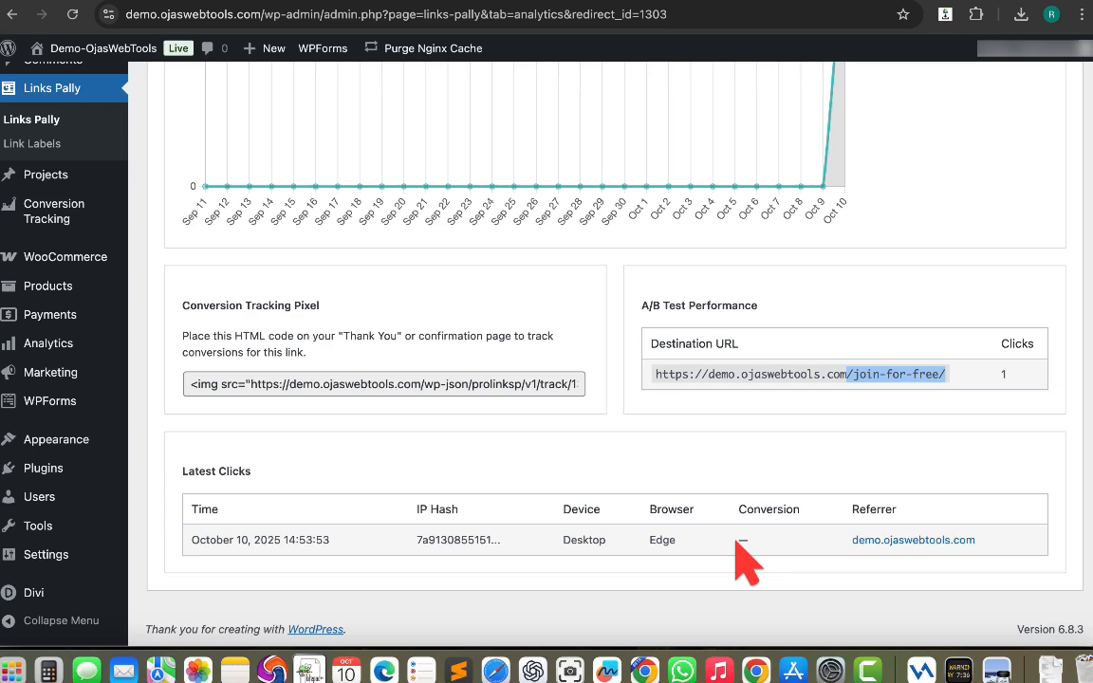
{"action": "left_click", "coordinate": [727, 455]}
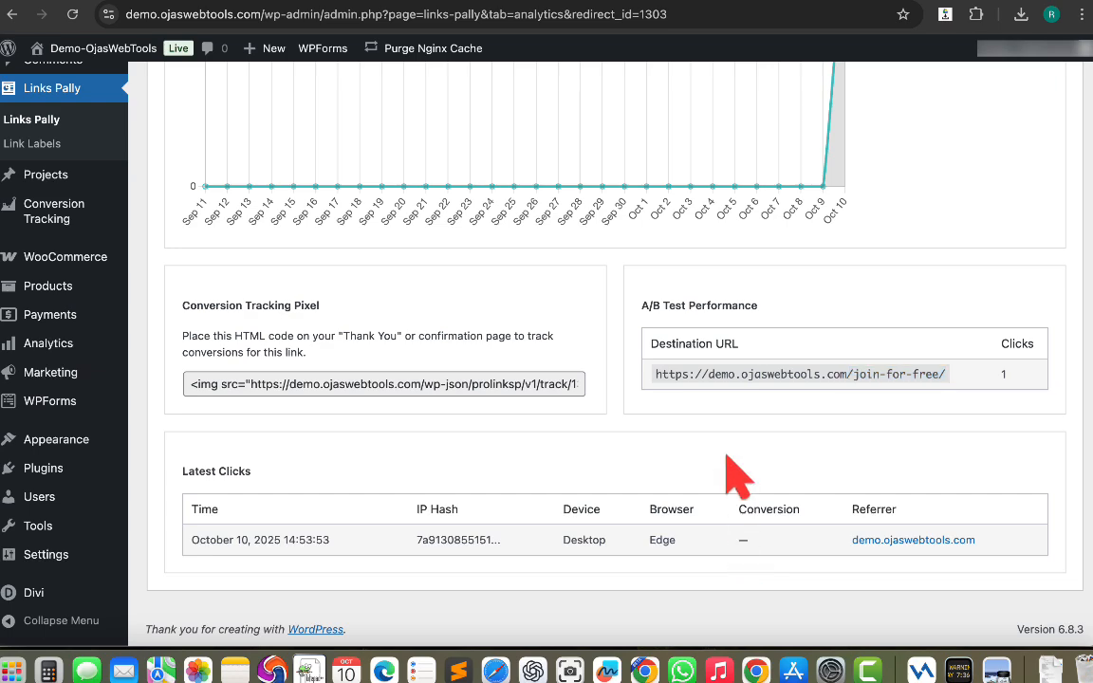
{"action": "scroll", "coordinate": [737, 477], "scroll_direction": "up", "scroll_amount": 5}
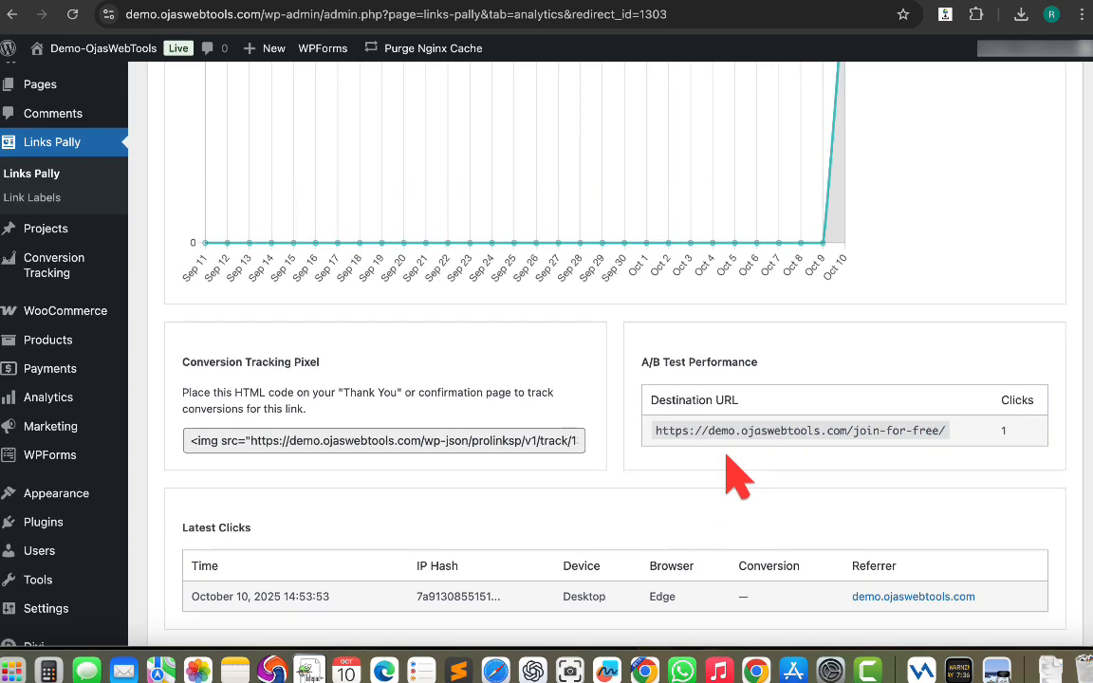
{"action": "scroll", "coordinate": [735, 474], "scroll_direction": "up", "scroll_amount": 8}
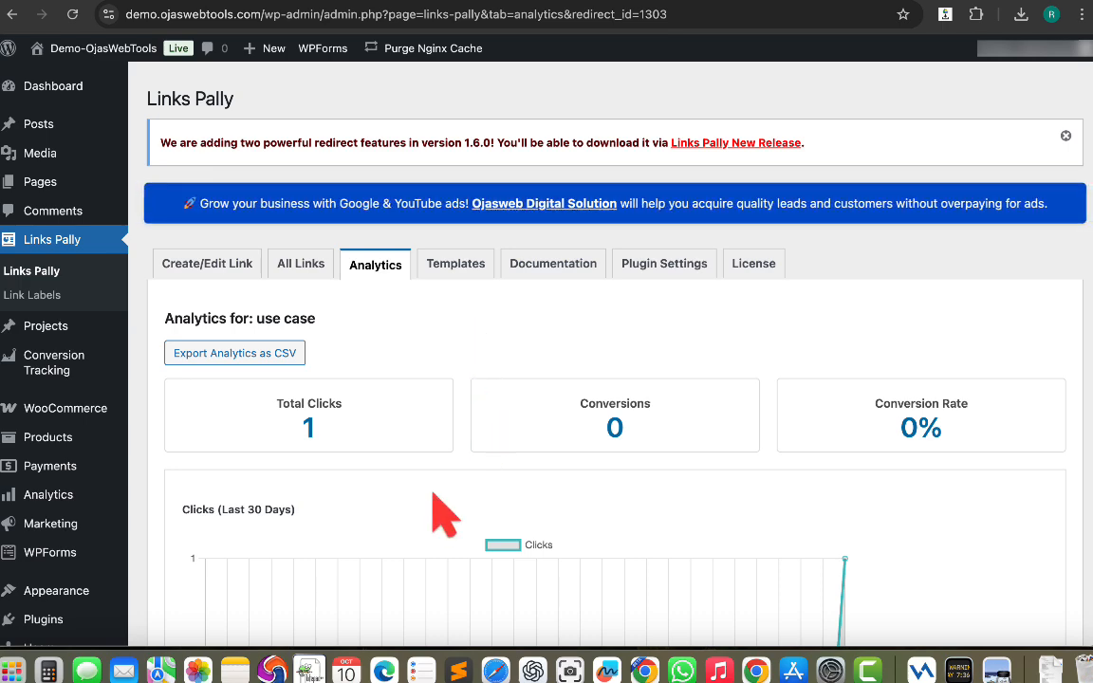
Switch to Microsoft Edge and open the use case link again in a new tab.
{"action": "left_click", "coordinate": [384, 670]}
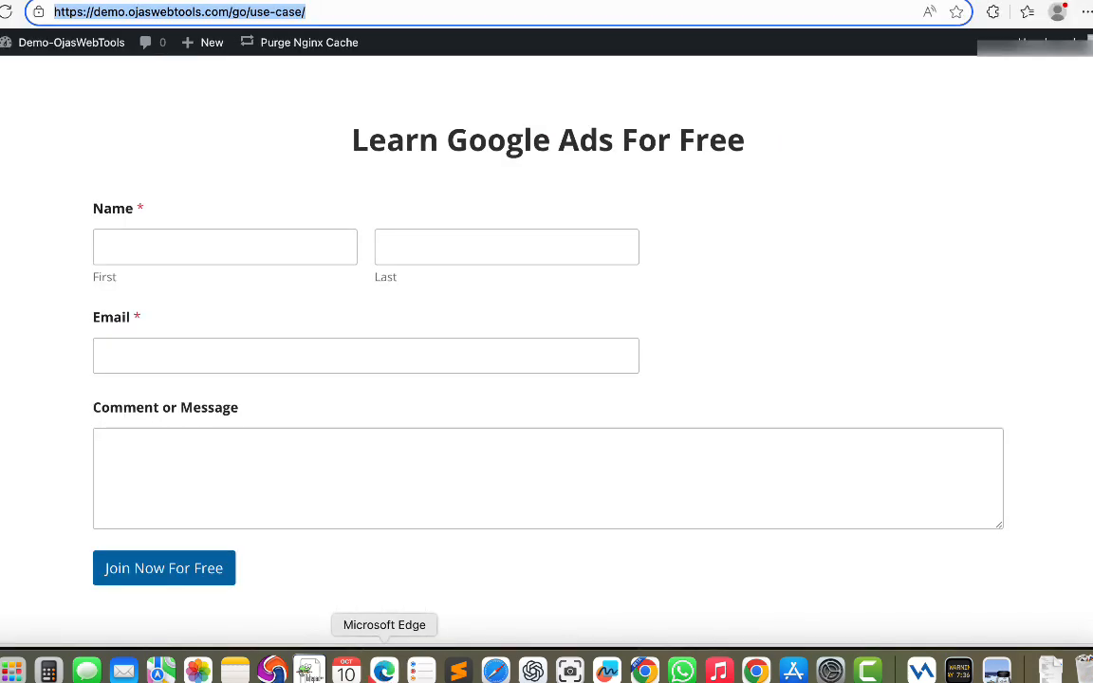
{"action": "left_click", "coordinate": [674, 1]}
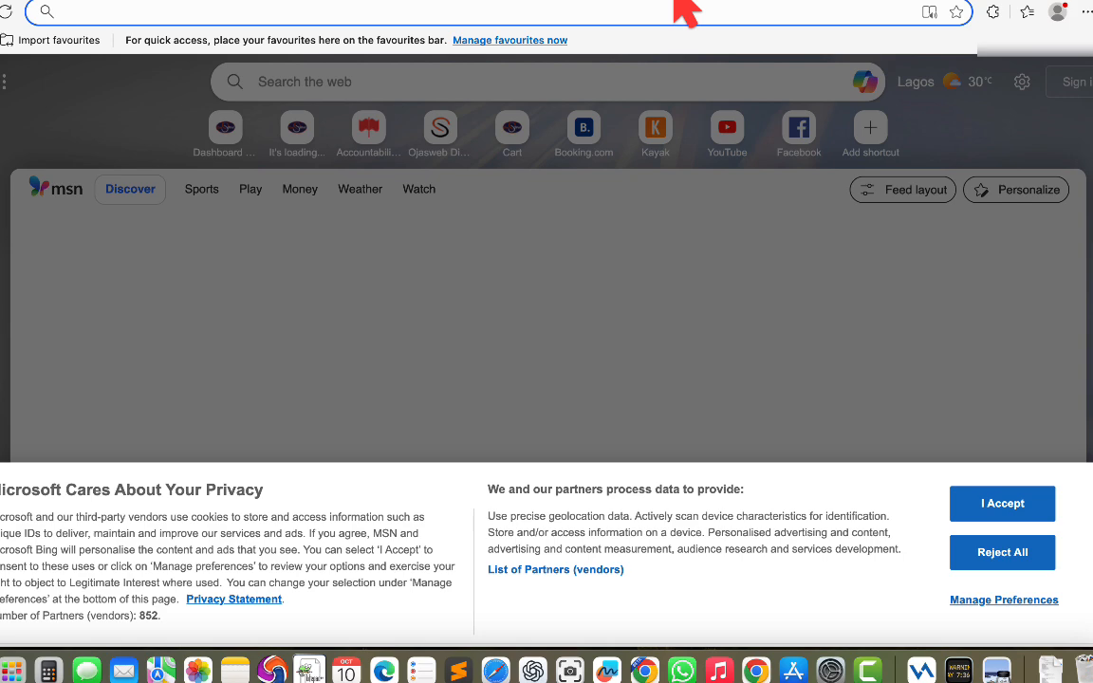
{"action": "type", "text": "https://demo.ojaswebtools.com/go/use-case/"}
{"action": "key", "text": "Return"}
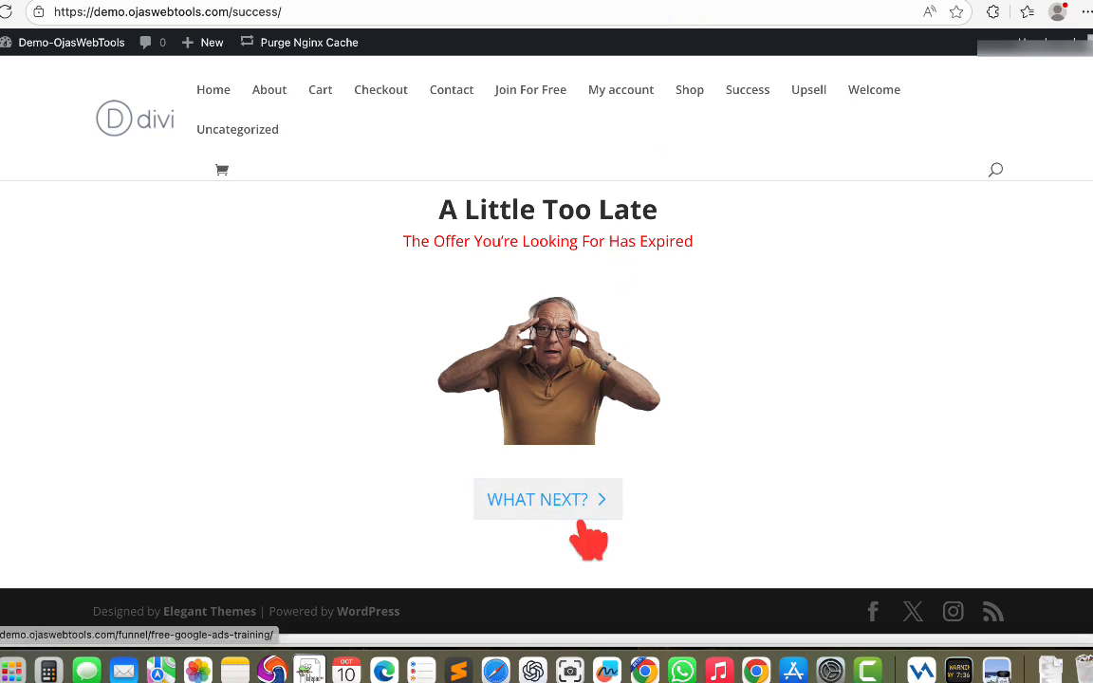
Switch back to the use case link's analytics page and scroll through it.
{"action": "left_click", "coordinate": [496, 670]}
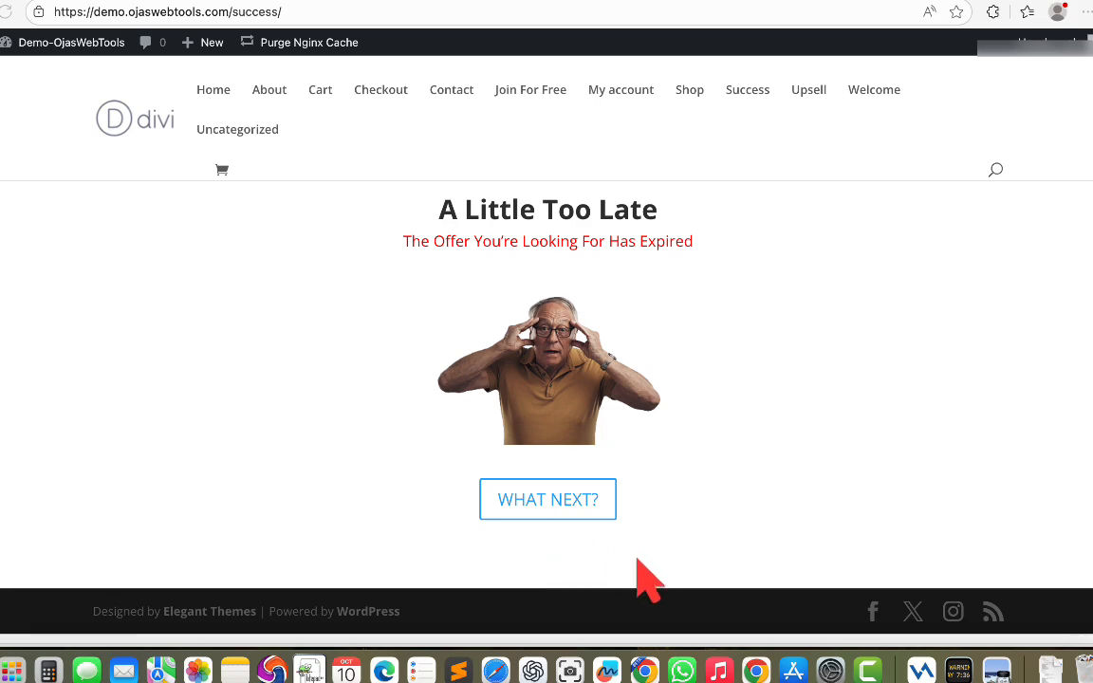
{"action": "left_click", "coordinate": [645, 670]}
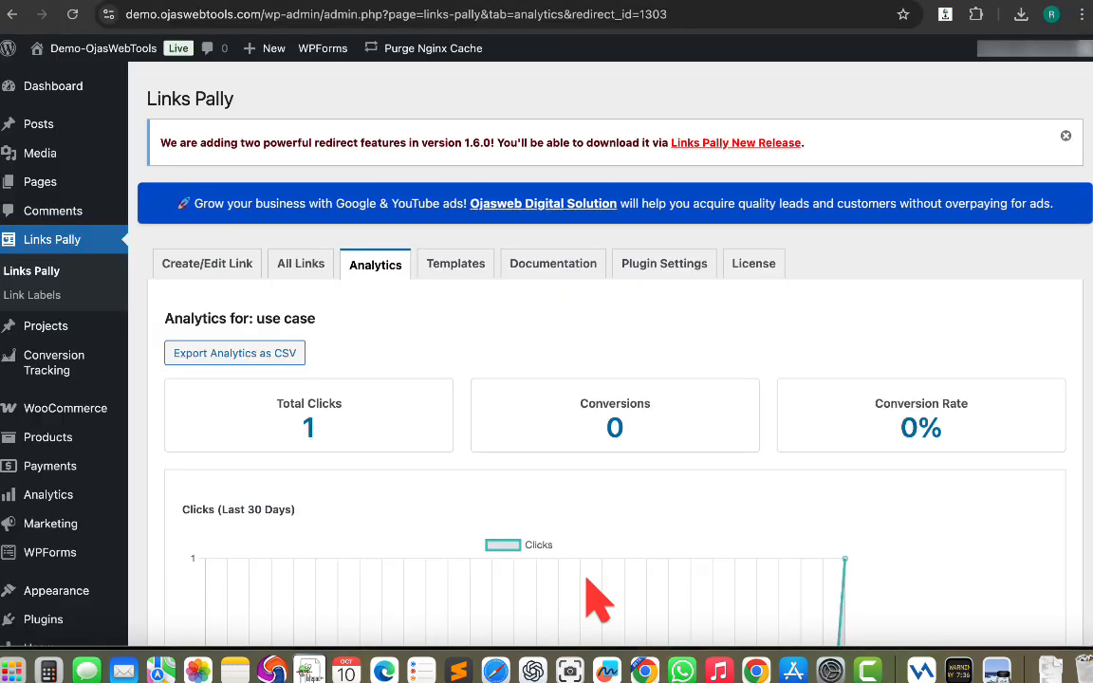
{"action": "scroll", "coordinate": [598, 600], "scroll_direction": "down", "scroll_amount": 1}
{"action": "scroll", "coordinate": [584, 588], "scroll_direction": "down", "scroll_amount": 2}
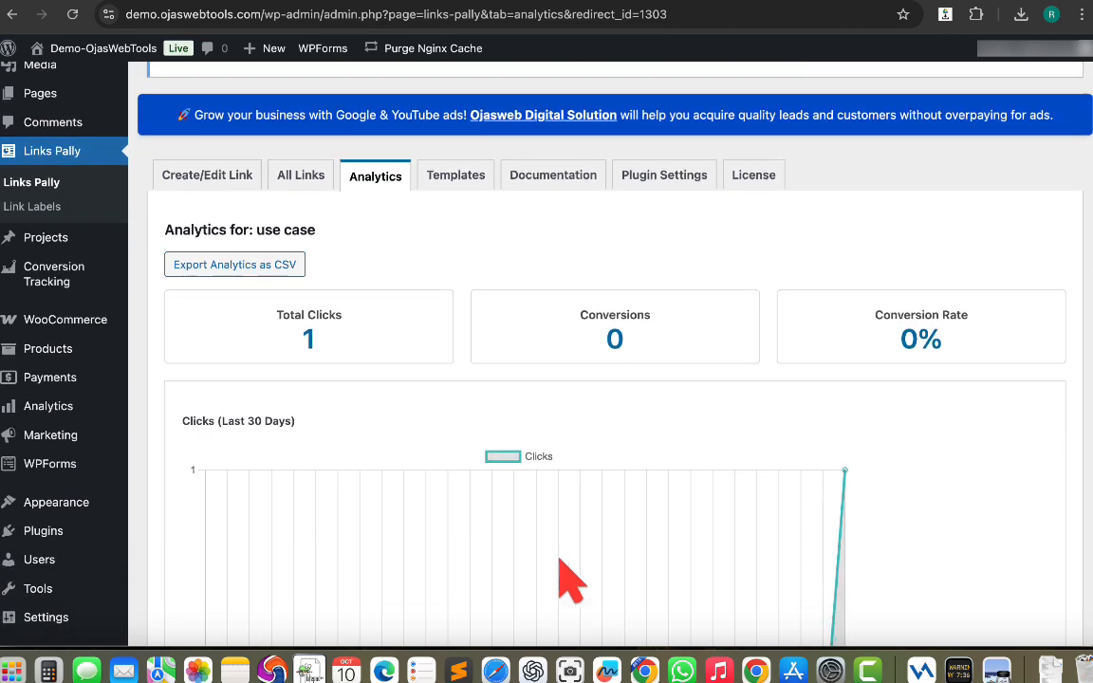